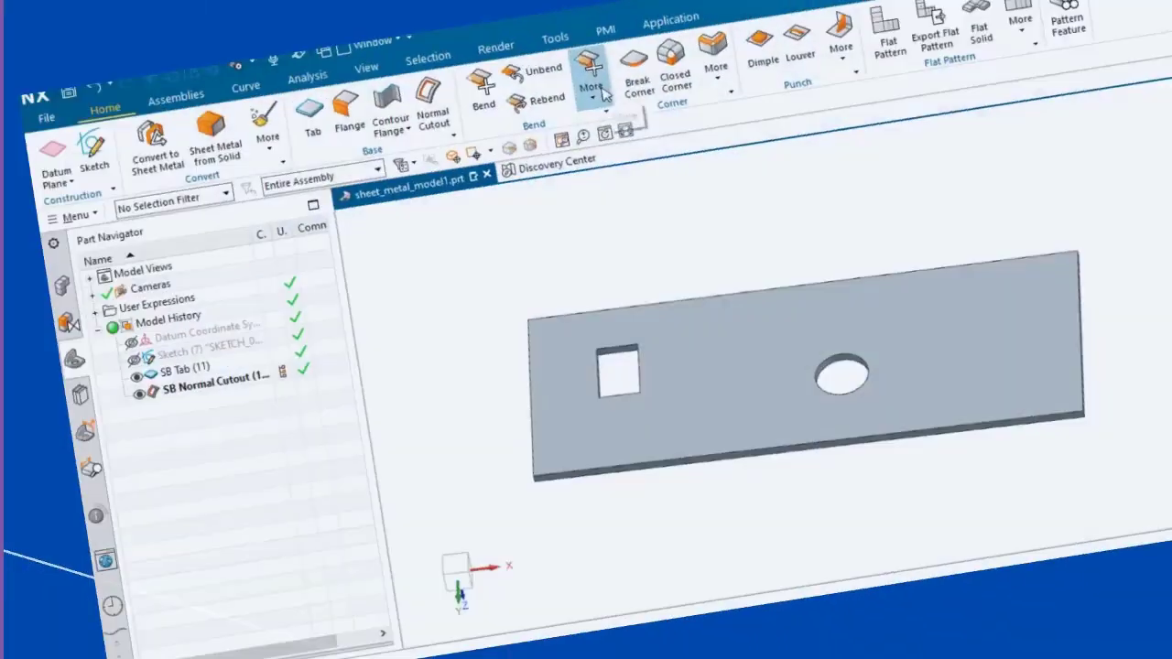
# Step: Show the Bend group's More list of features (Hem, Jog, Bridge Bend) beside the plate
pyautogui.click(569, 84)
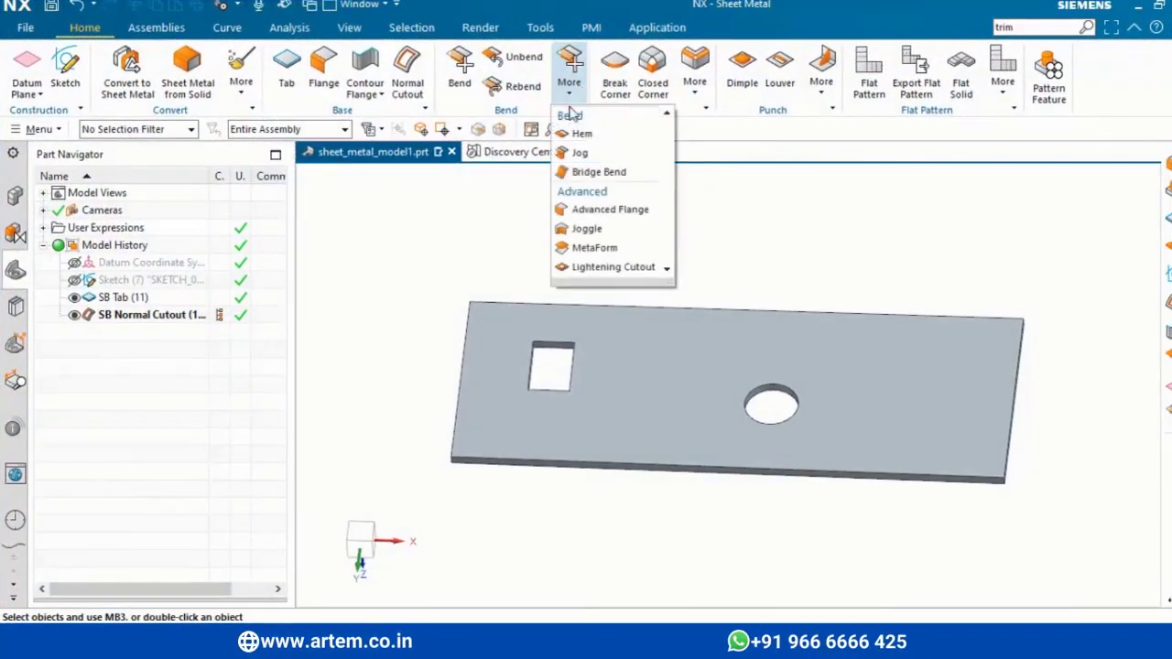
# Step: Start a Hem on the plate's right edge, previewing a 1 in Closed hem
pyautogui.click(580, 134)
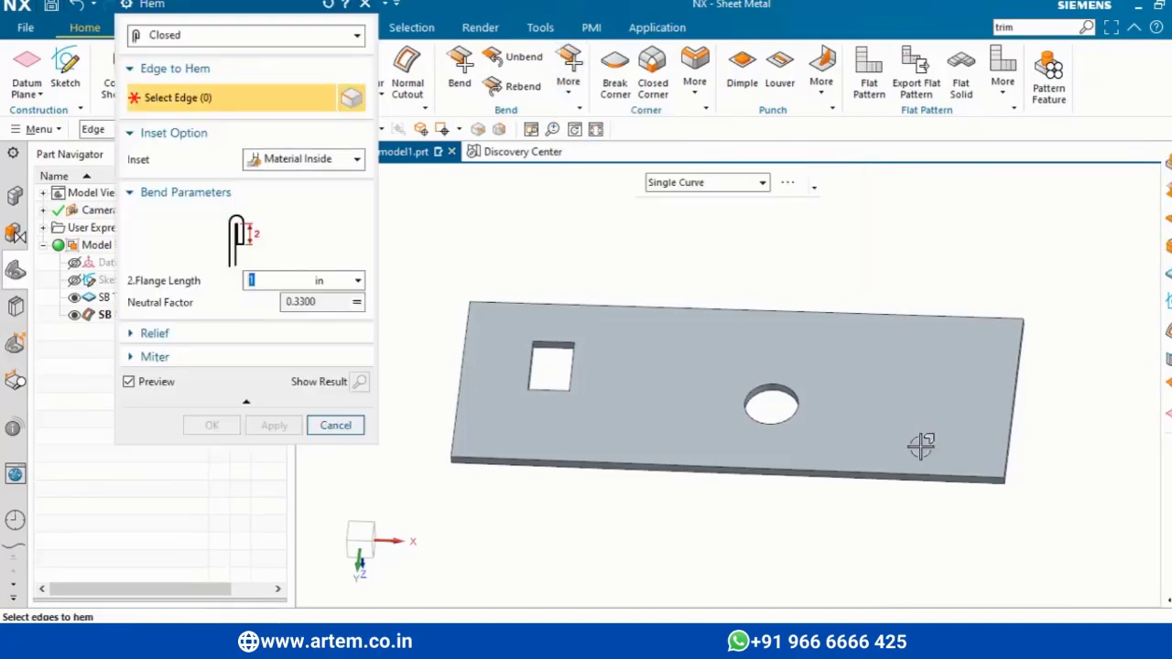
pyautogui.click(1004, 446)
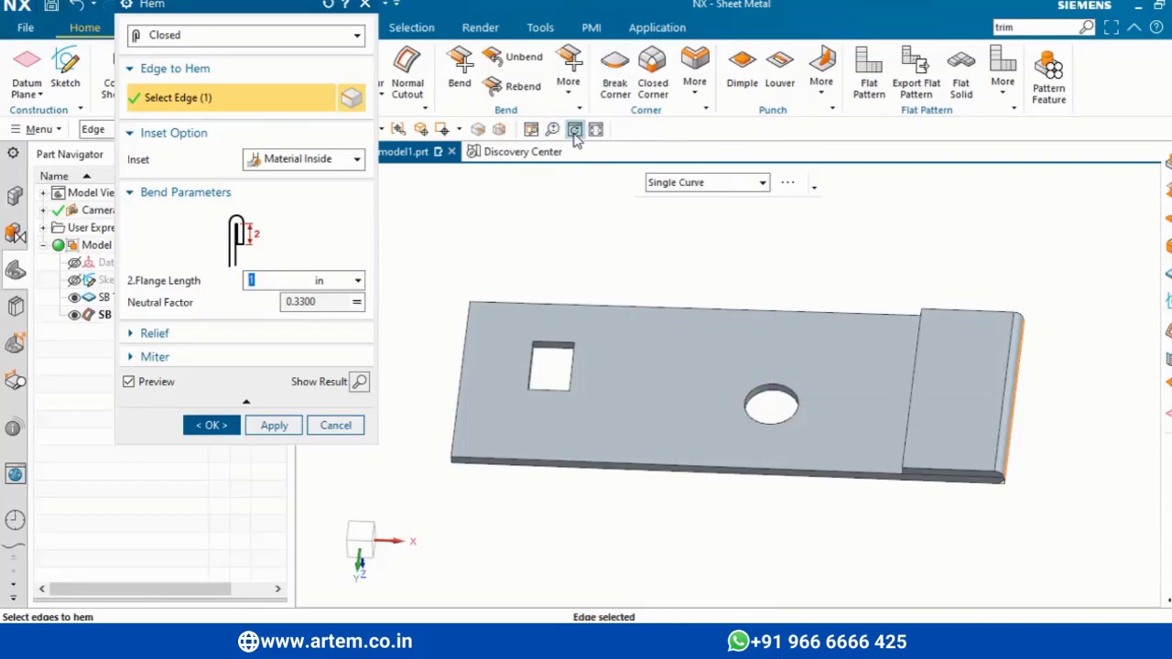
pyautogui.click(575, 133)
pyautogui.moveTo(989, 392)
pyautogui.mouseDown()
pyautogui.moveTo(975, 359)
pyautogui.moveTo(843, 244)
pyautogui.mouseUp()
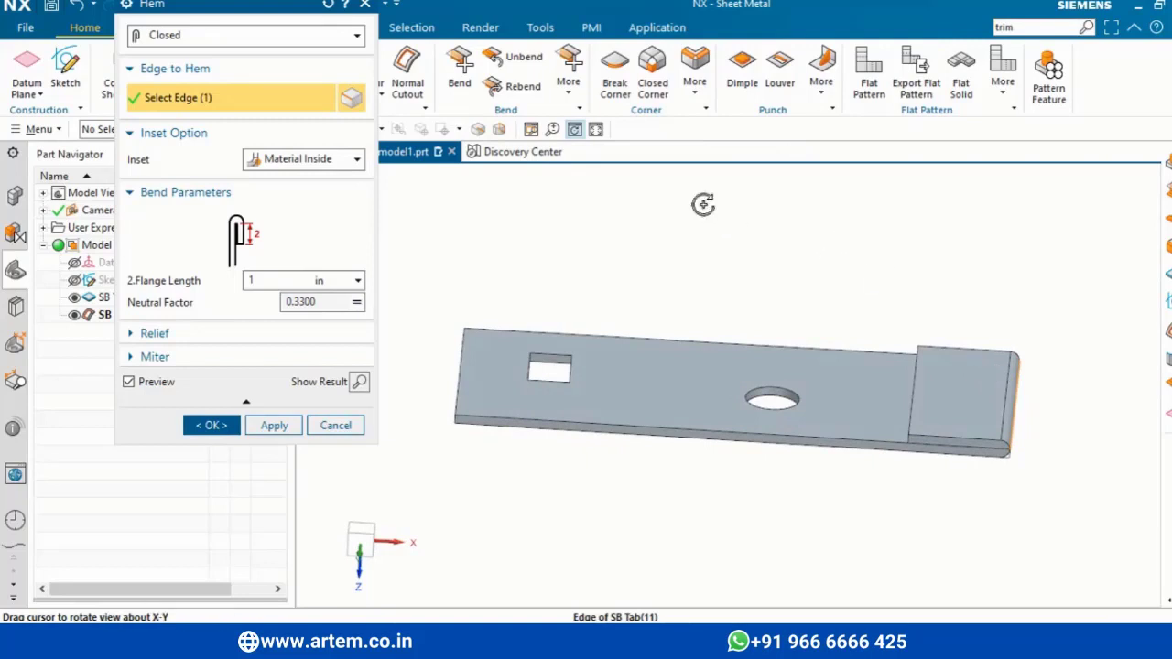
pyautogui.press('Escape')
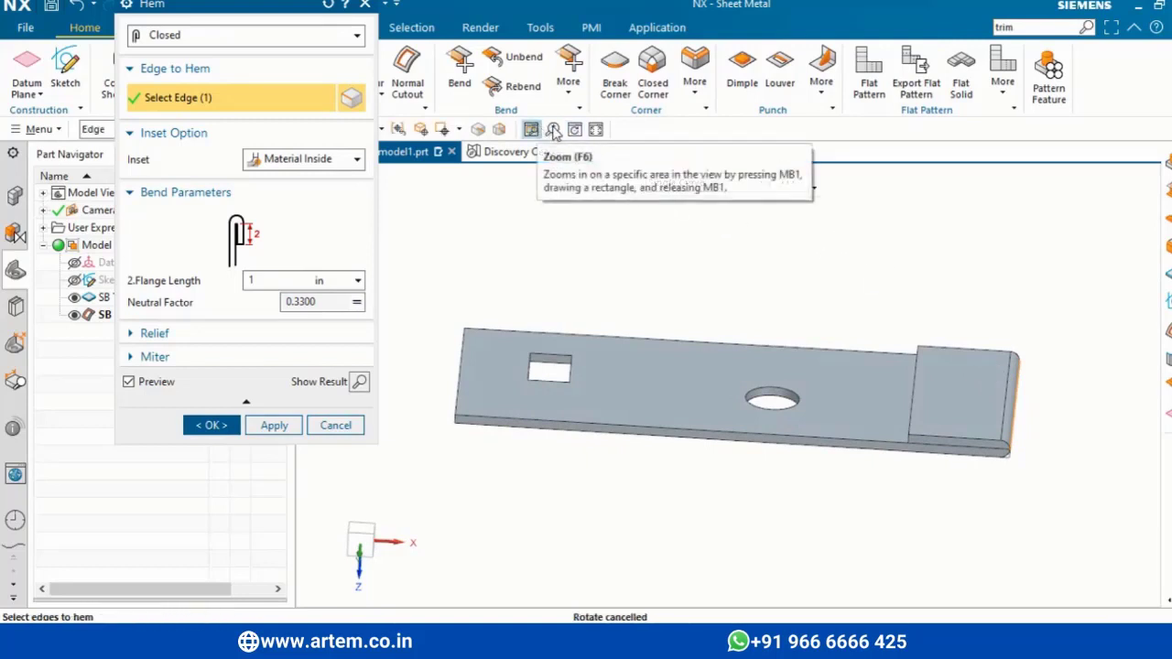
pyautogui.click(554, 133)
pyautogui.moveTo(880, 390); pyautogui.dragTo(1065, 511)
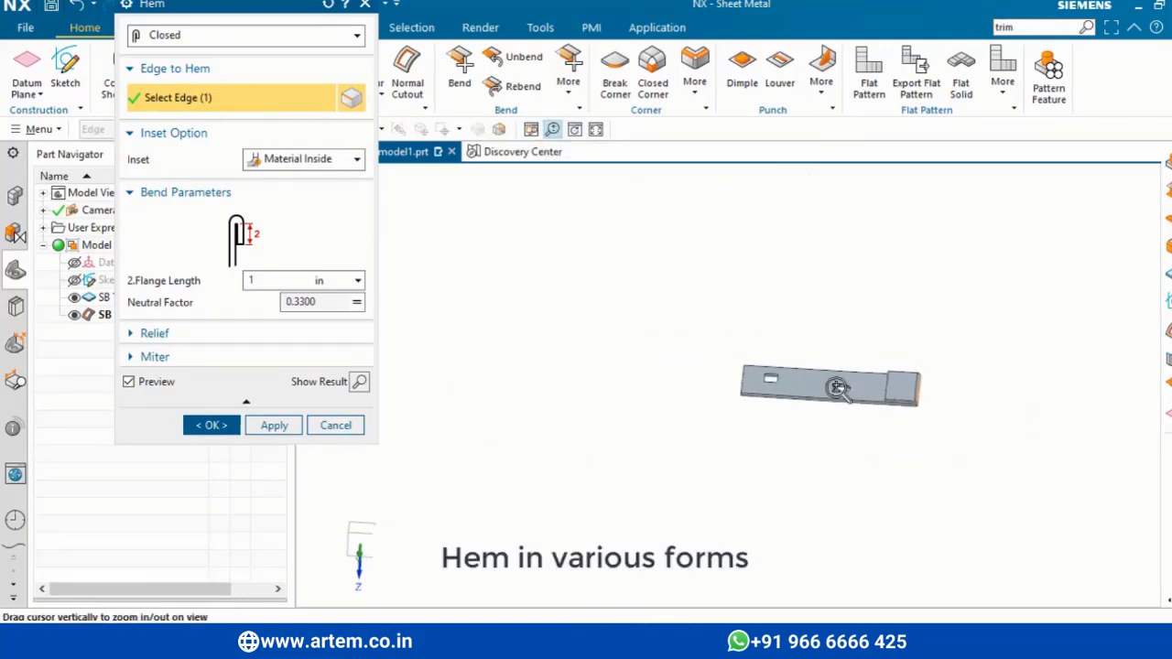
pyautogui.moveTo(838, 387); pyautogui.dragTo(774, 342)
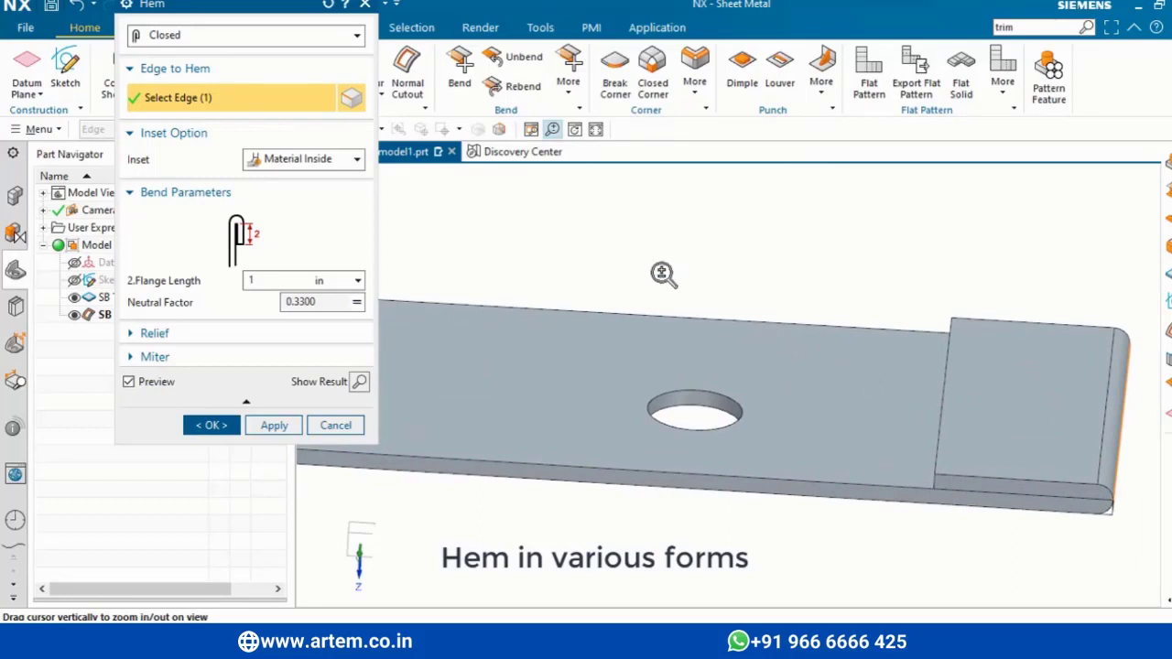
pyautogui.press('Escape')
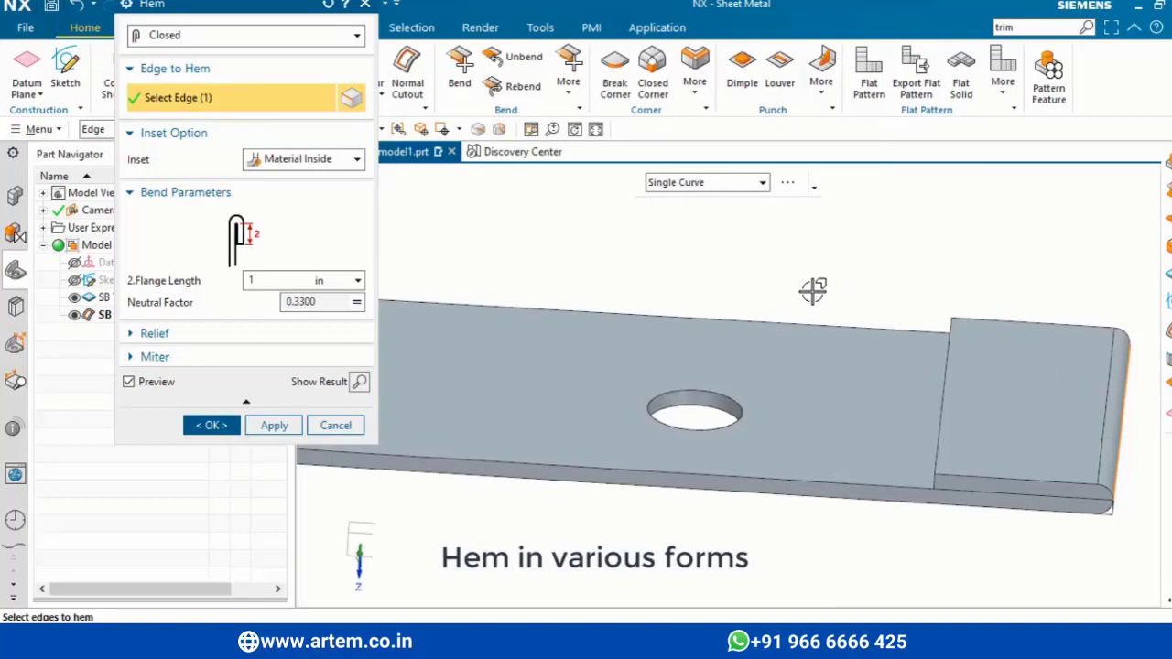
pyautogui.moveTo(894, 283)
pyautogui.mouseDown()
pyautogui.moveTo(1117, 554)
pyautogui.moveTo(1159, 542)
pyautogui.mouseUp()
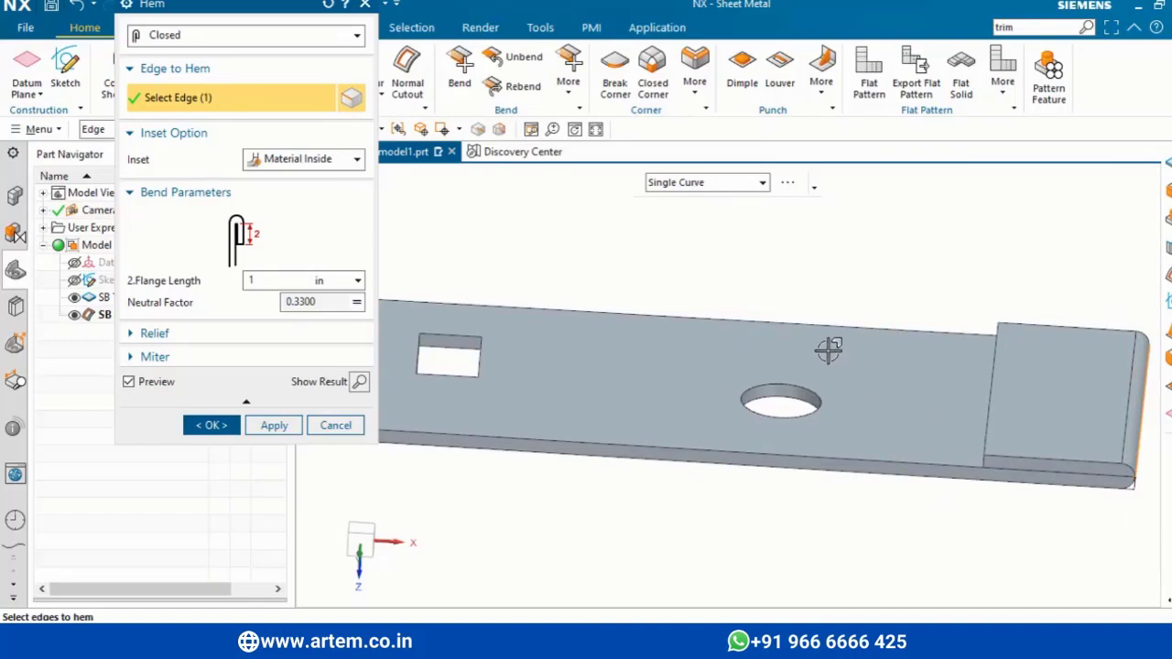
pyautogui.click(552, 129)
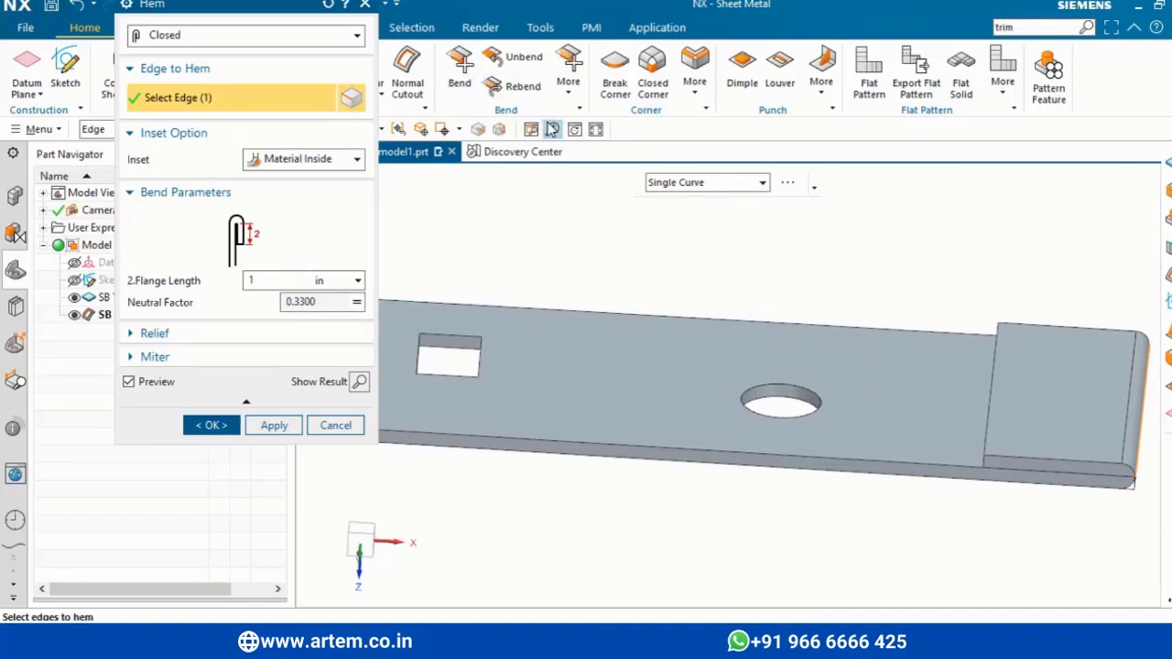
pyautogui.moveTo(1076, 421); pyautogui.dragTo(1051, 355)
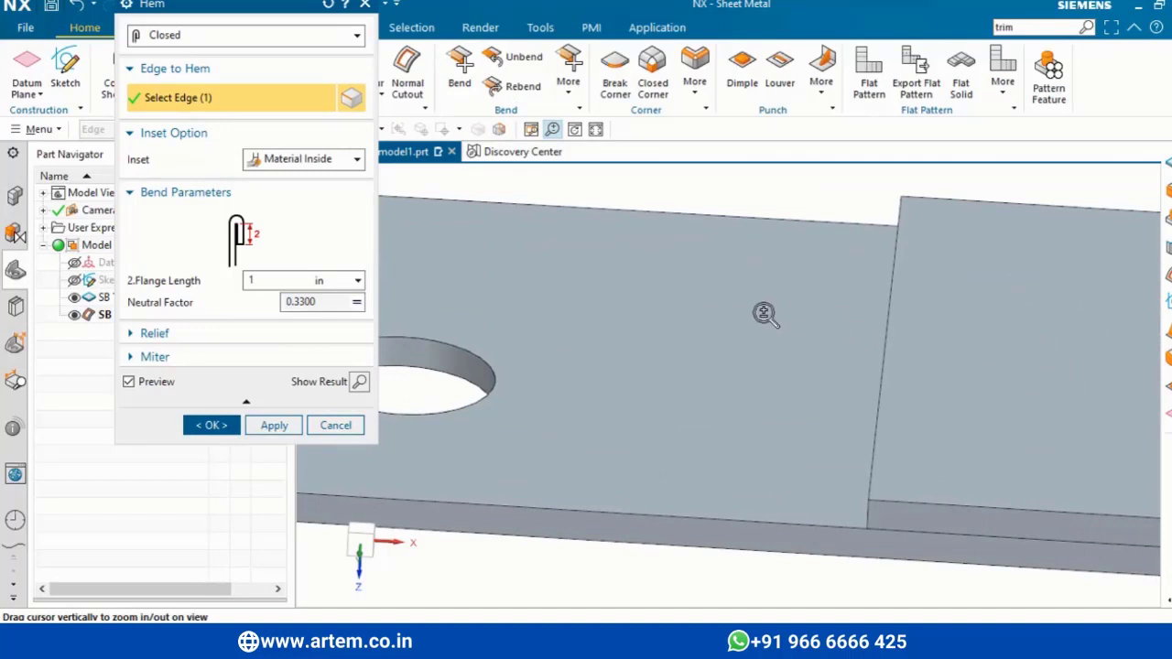
pyautogui.press('Escape')
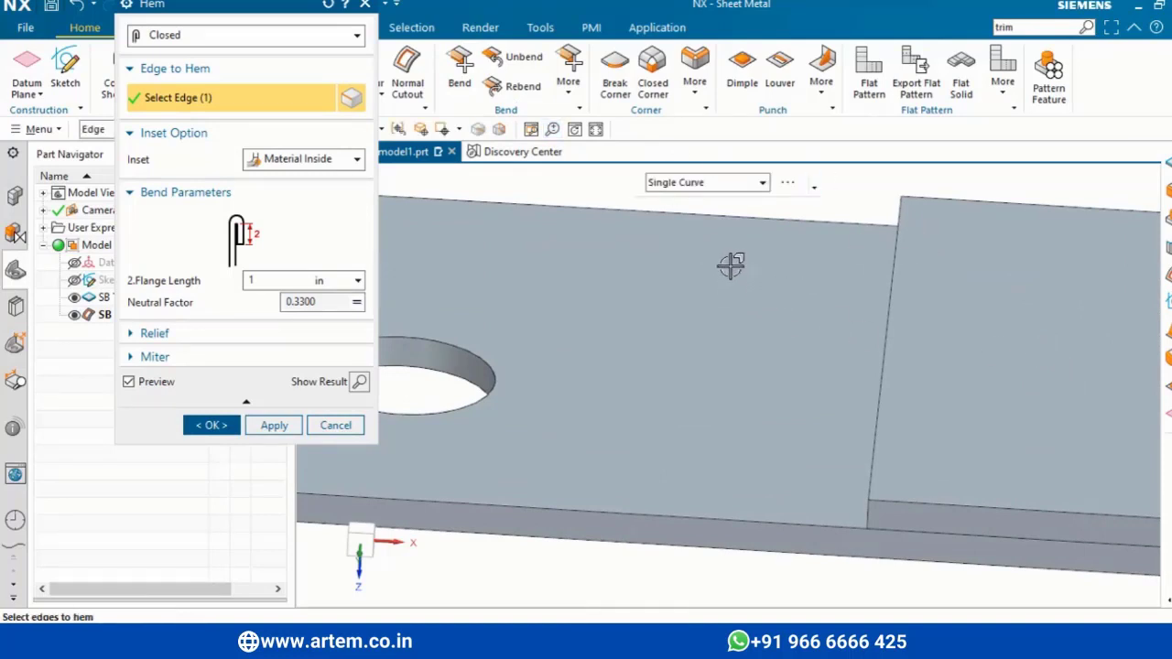
pyautogui.click(1014, 33)
pyautogui.write('trimoal')
pyautogui.write('p')
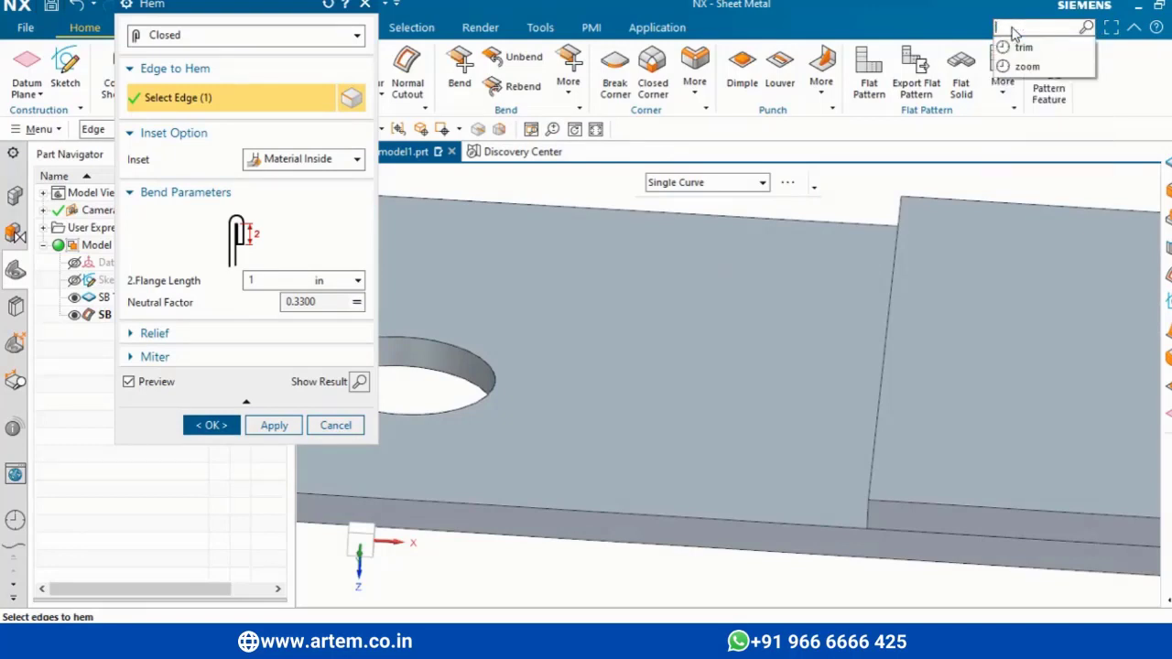
pyautogui.write('an')
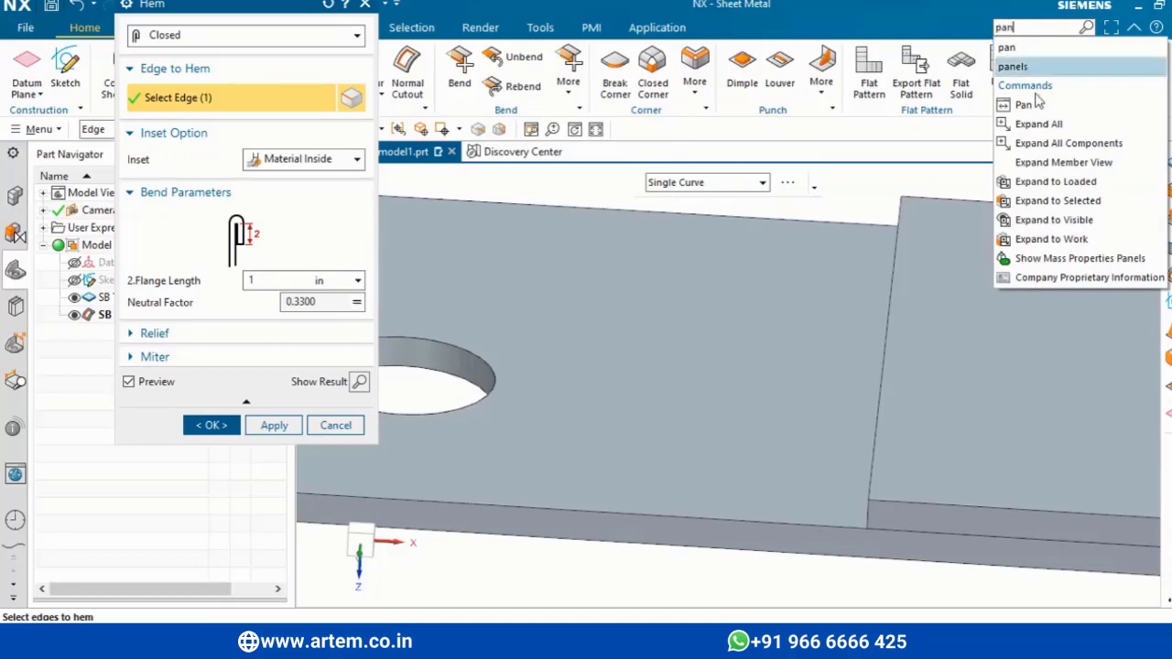
pyautogui.click(1023, 106)
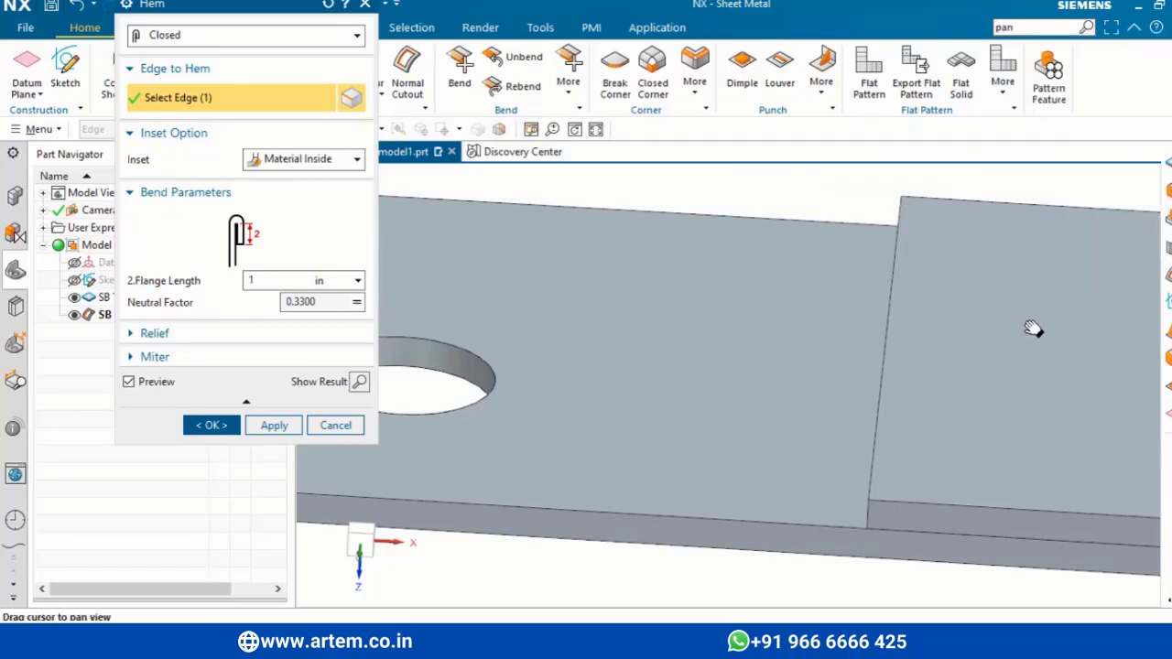
pyautogui.moveTo(1033, 330); pyautogui.dragTo(779, 317)
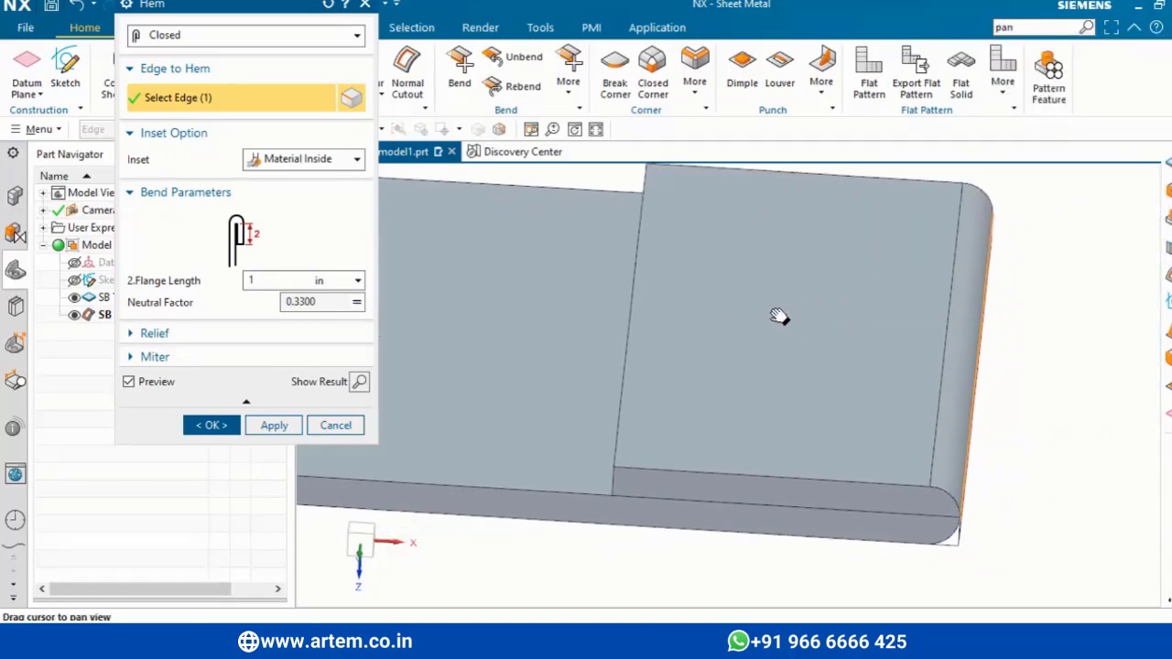
pyautogui.press('Escape')
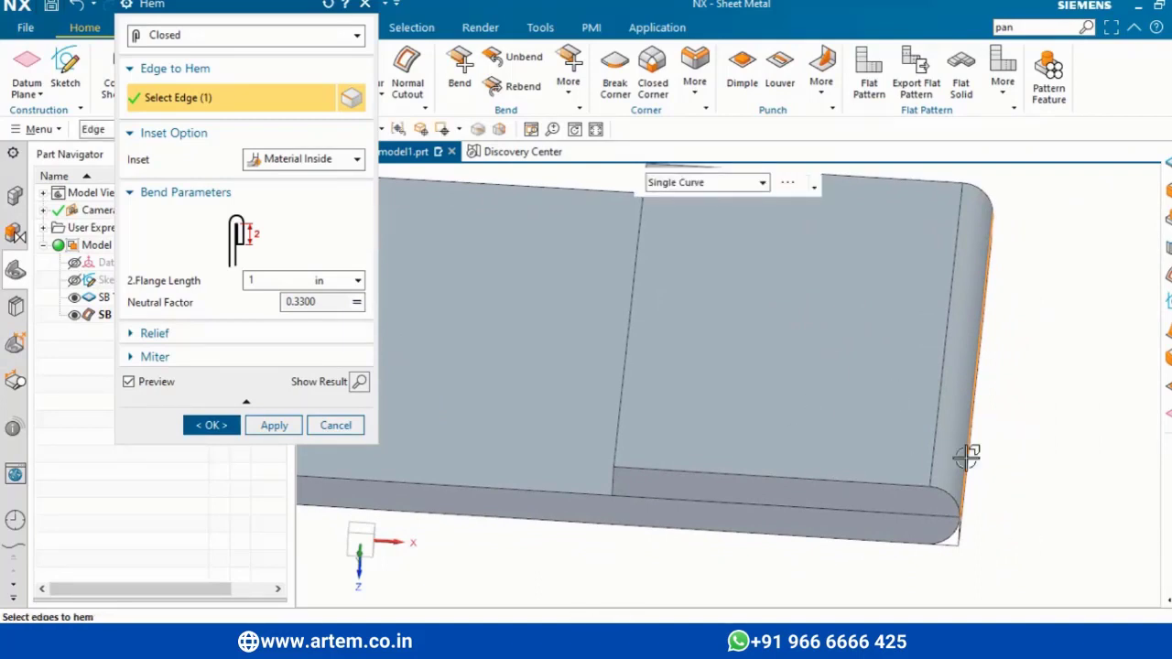
# Step: Change the hem to an Open type with 0.5 in flange length
pyautogui.click(200, 38)
pyautogui.click(174, 73)
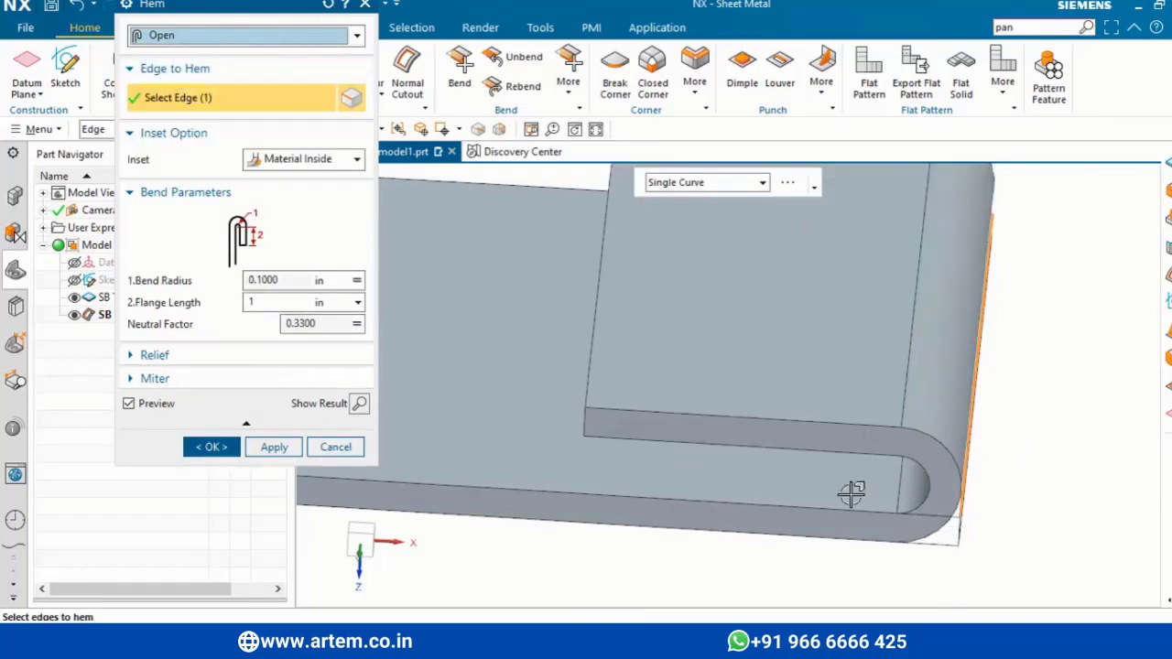
pyautogui.click(260, 305)
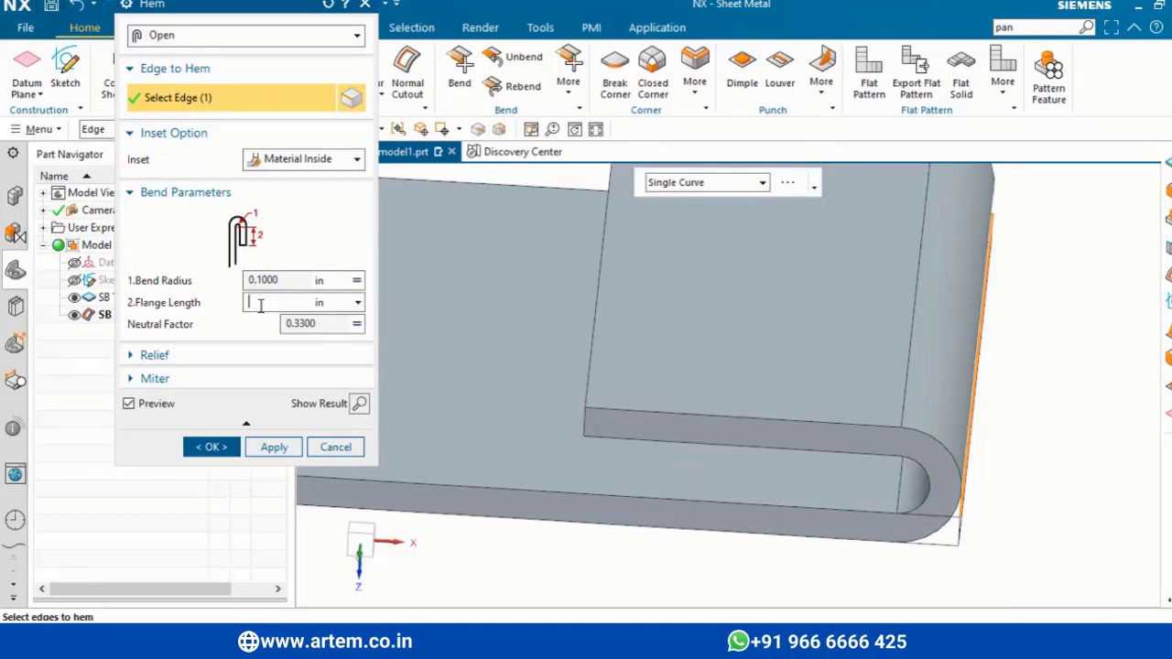
pyautogui.write('0.5')
pyautogui.press('Return')
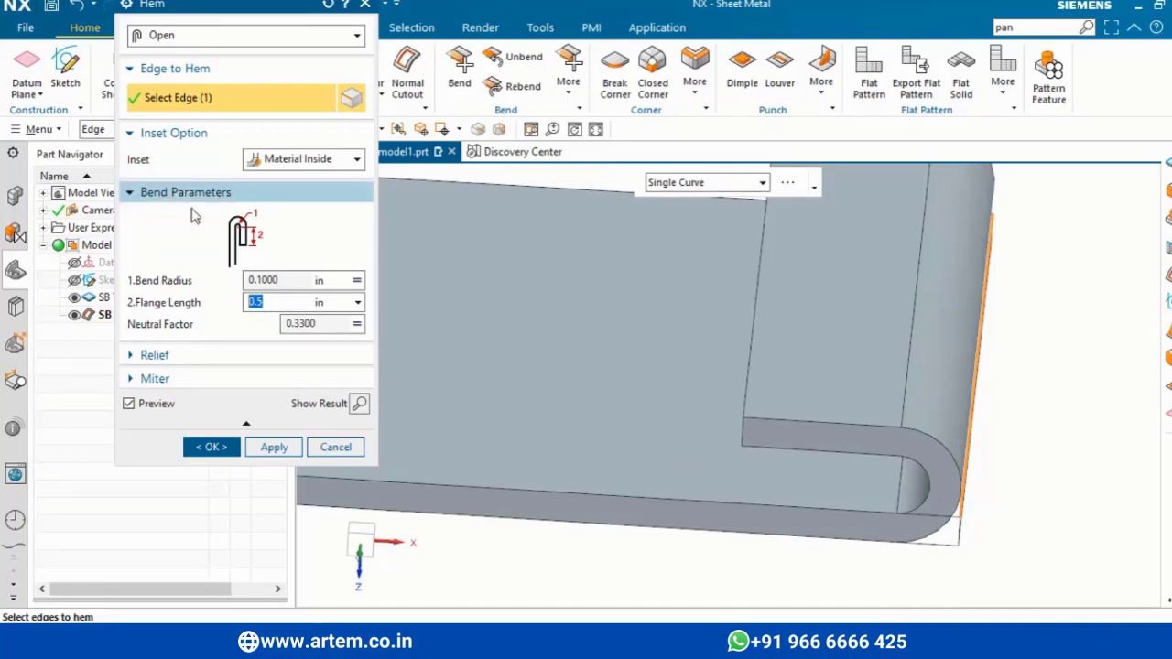
# Step: Try Material Outside and Bend Outside insets, then return the Open hem to Material Inside
pyautogui.click(320, 158)
pyautogui.click(302, 196)
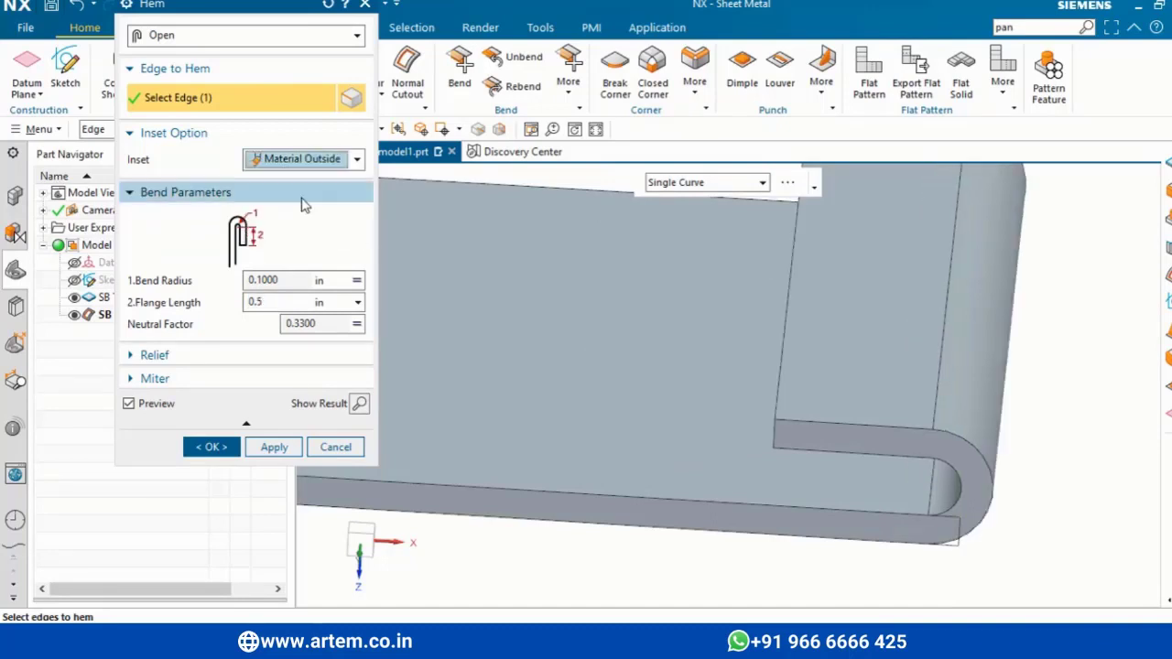
pyautogui.click(299, 161)
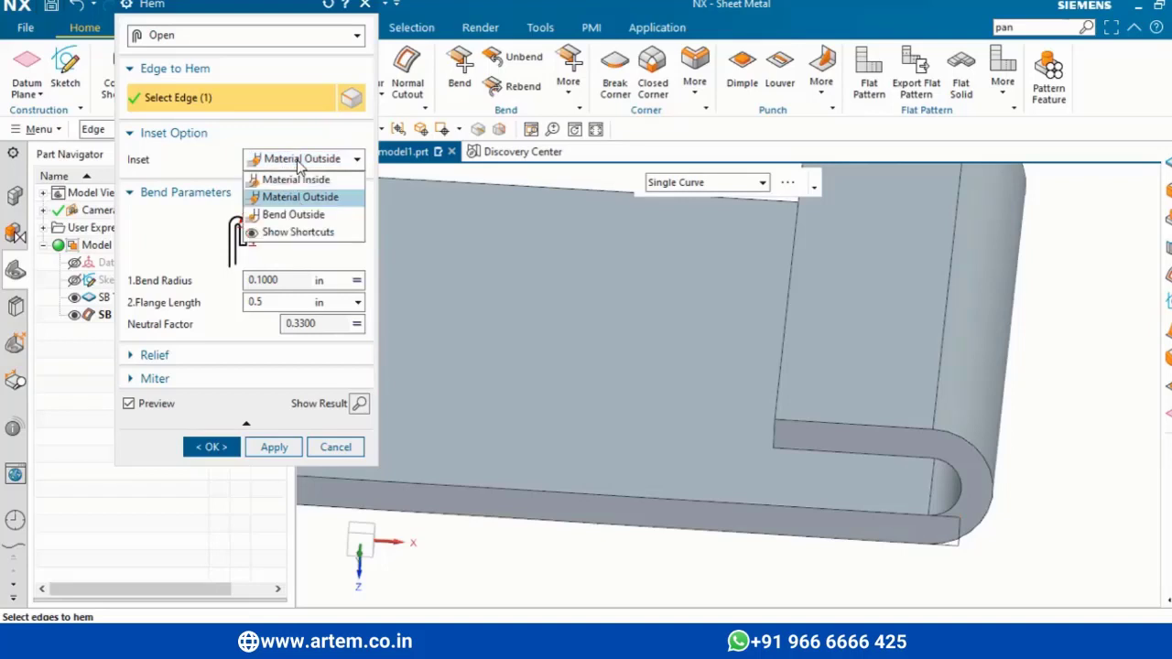
pyautogui.click(293, 215)
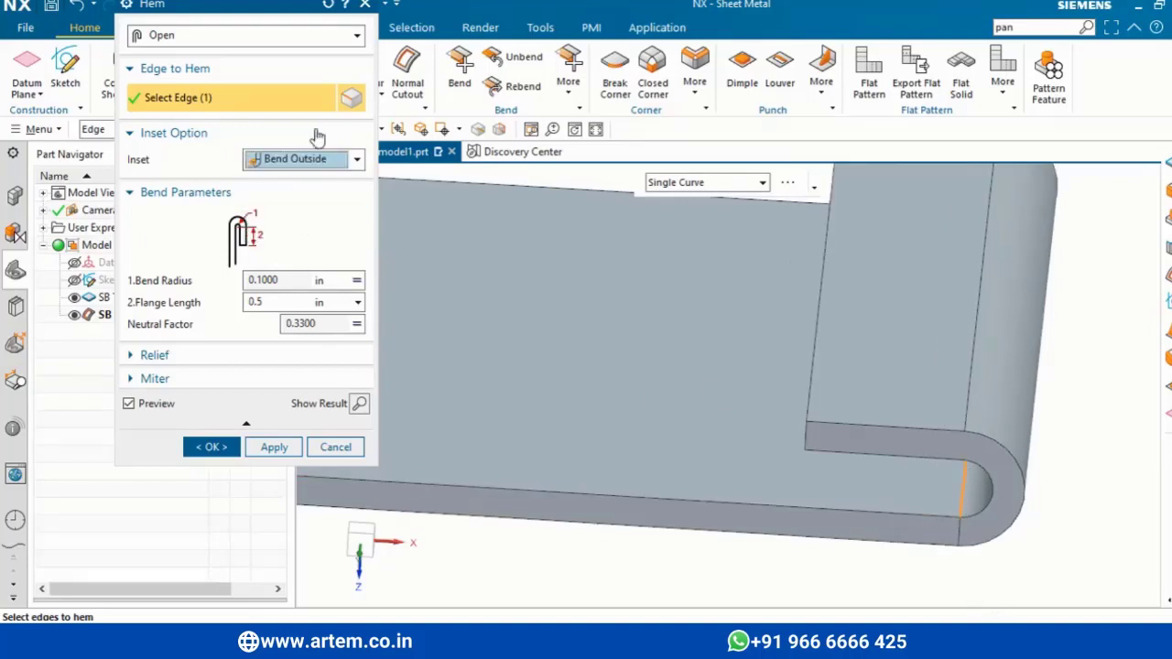
pyautogui.click(308, 158)
pyautogui.click(291, 196)
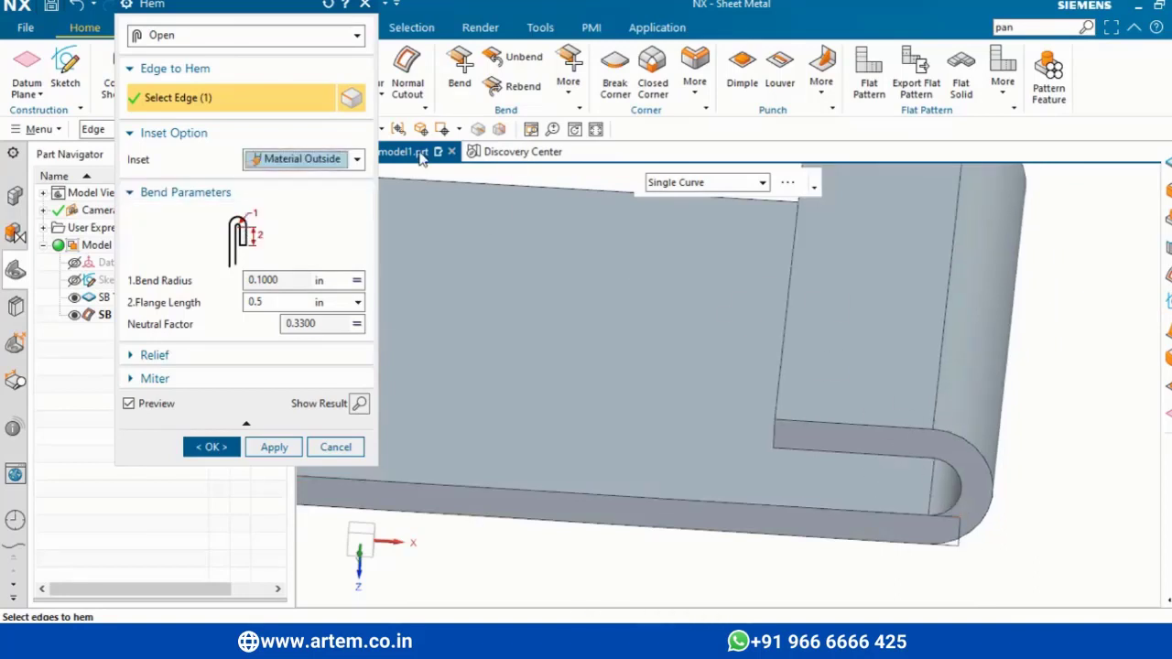
pyautogui.click(277, 162)
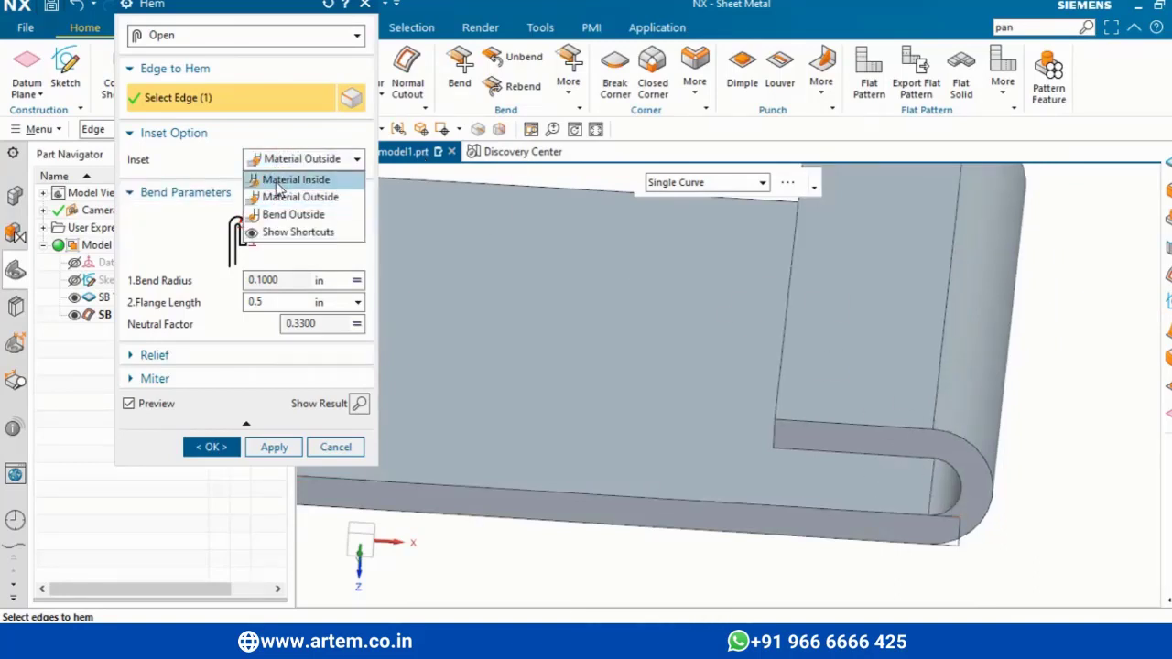
pyautogui.click(279, 179)
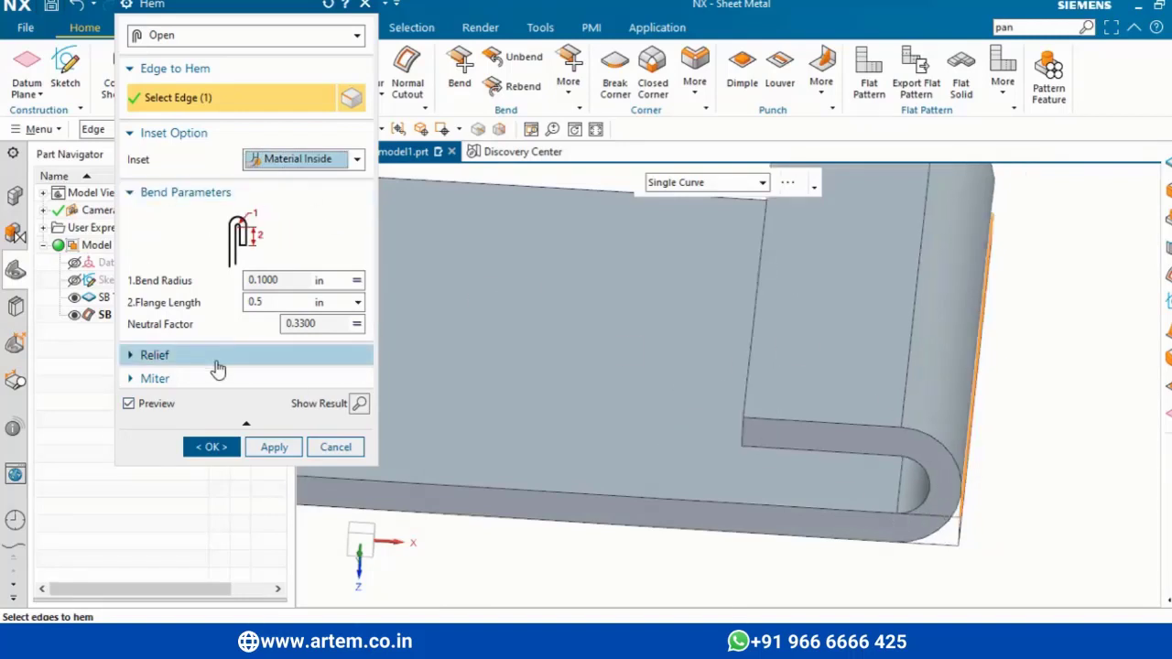
pyautogui.click(183, 37)
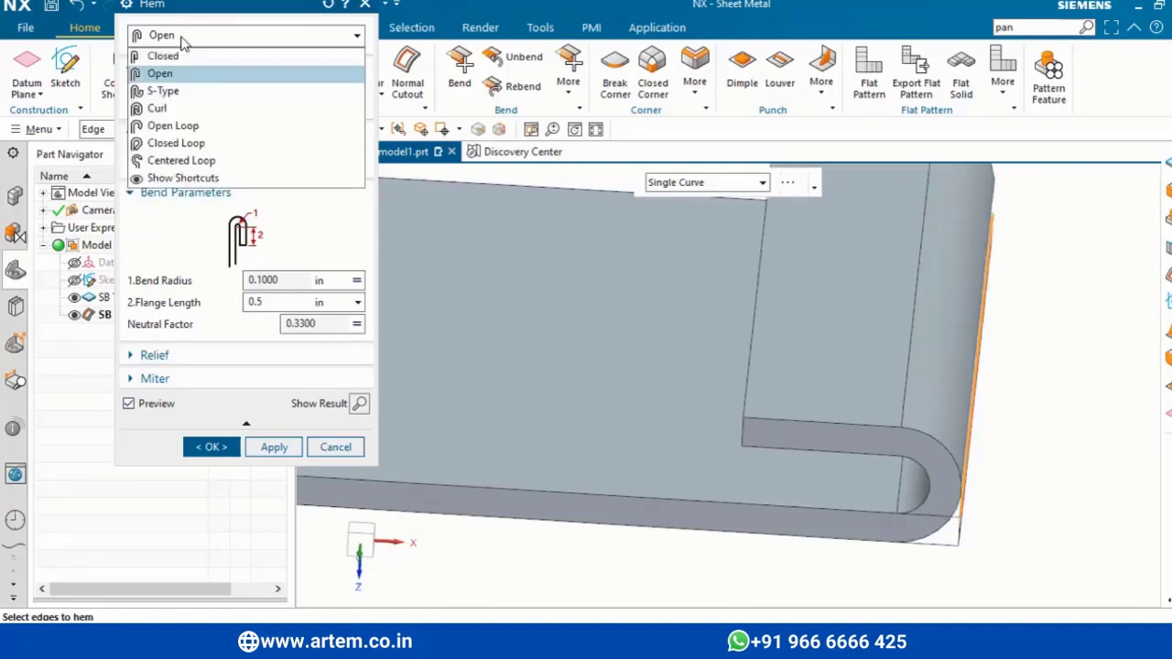
# Step: Switch to an S-Type hem with a 0.3 in fourth flange length
pyautogui.click(176, 92)
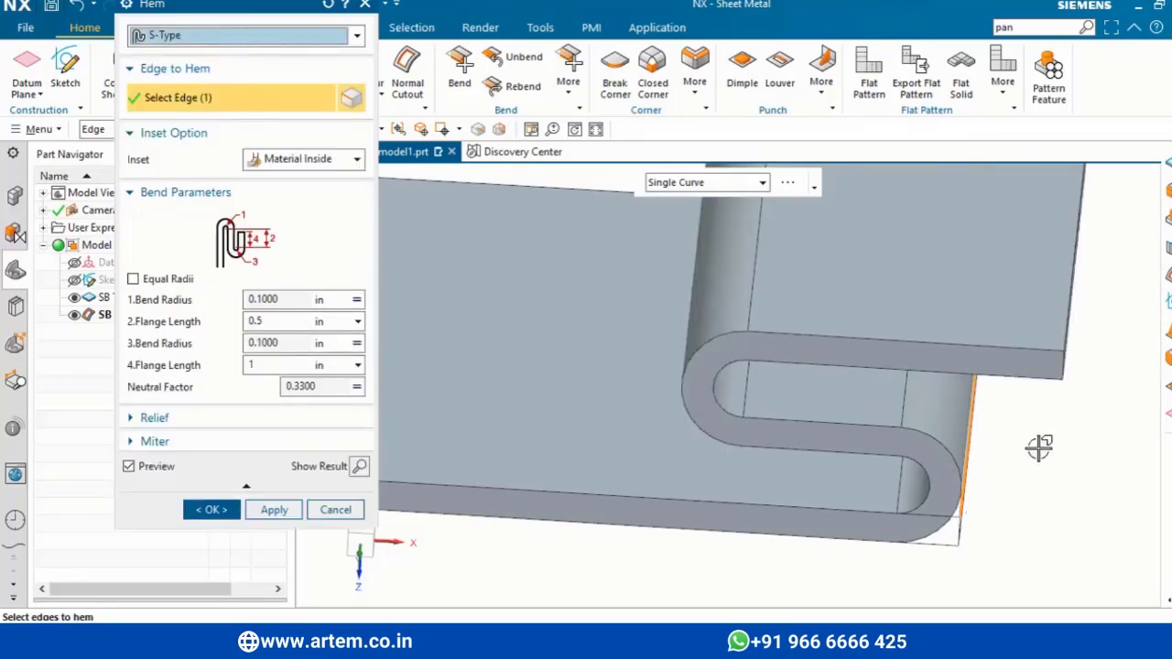
pyautogui.click(270, 363)
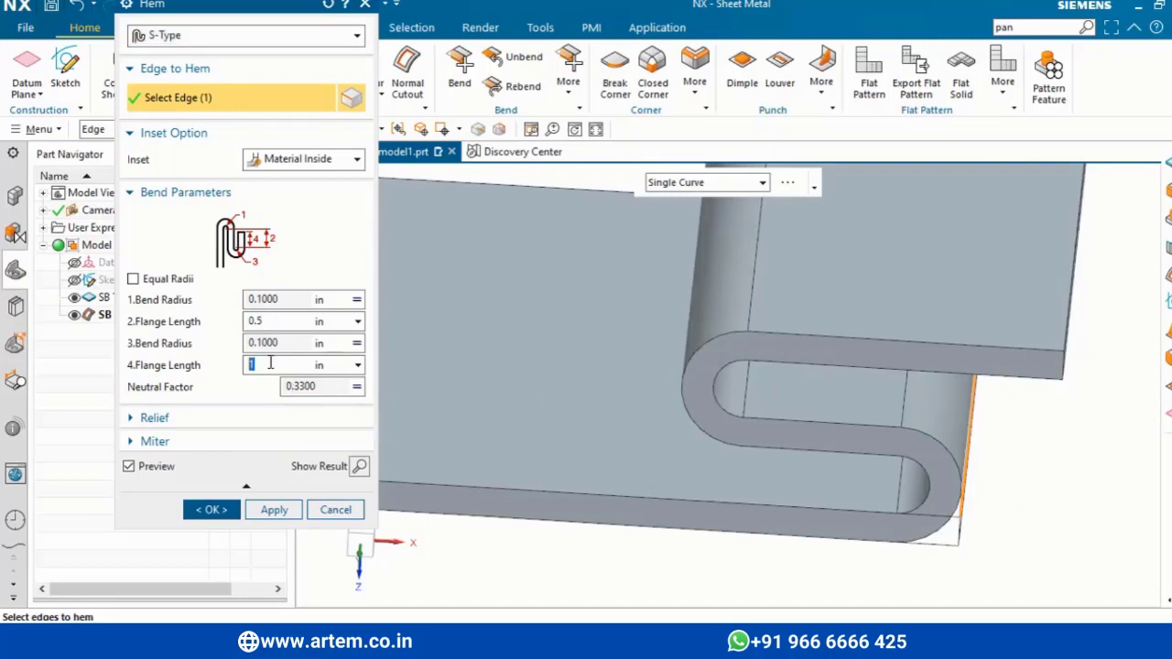
pyautogui.write('0.3')
pyautogui.press('Return')
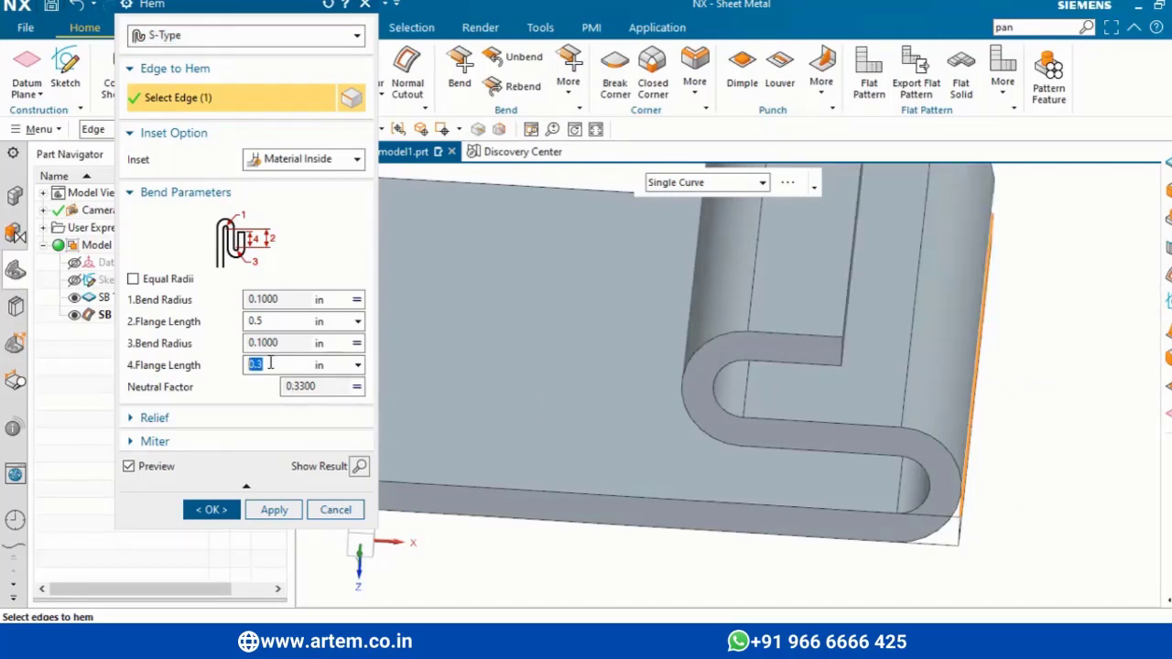
pyautogui.click(212, 38)
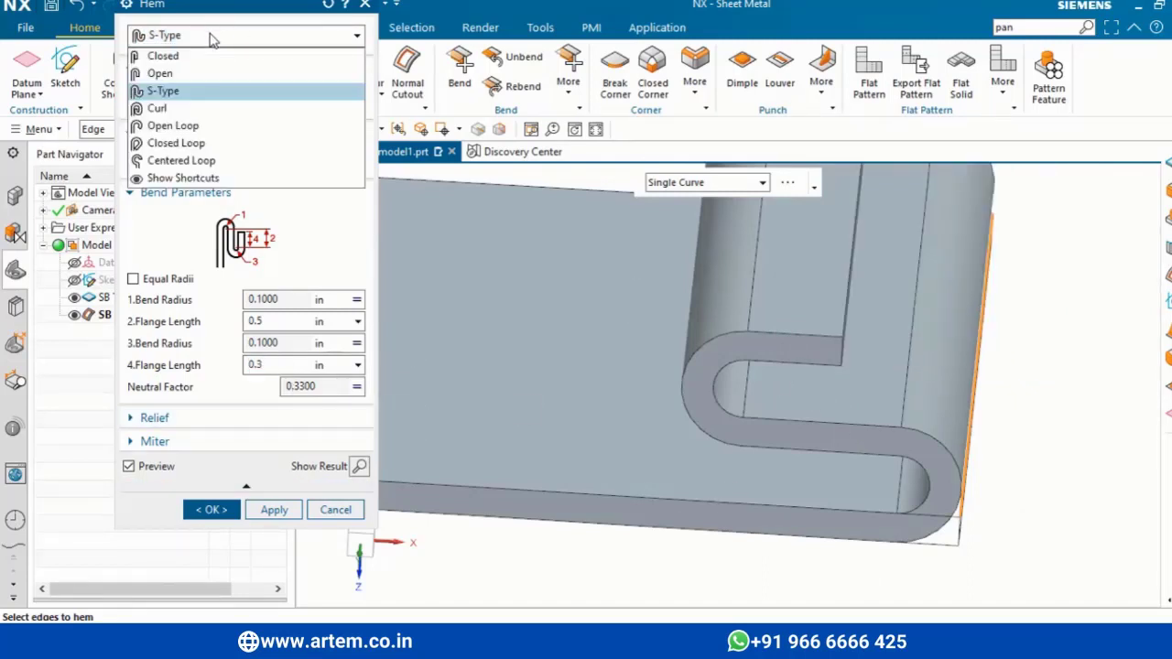
# Step: Switch the hem to Curl and give Bend Radius 1 its own local value
pyautogui.click(157, 109)
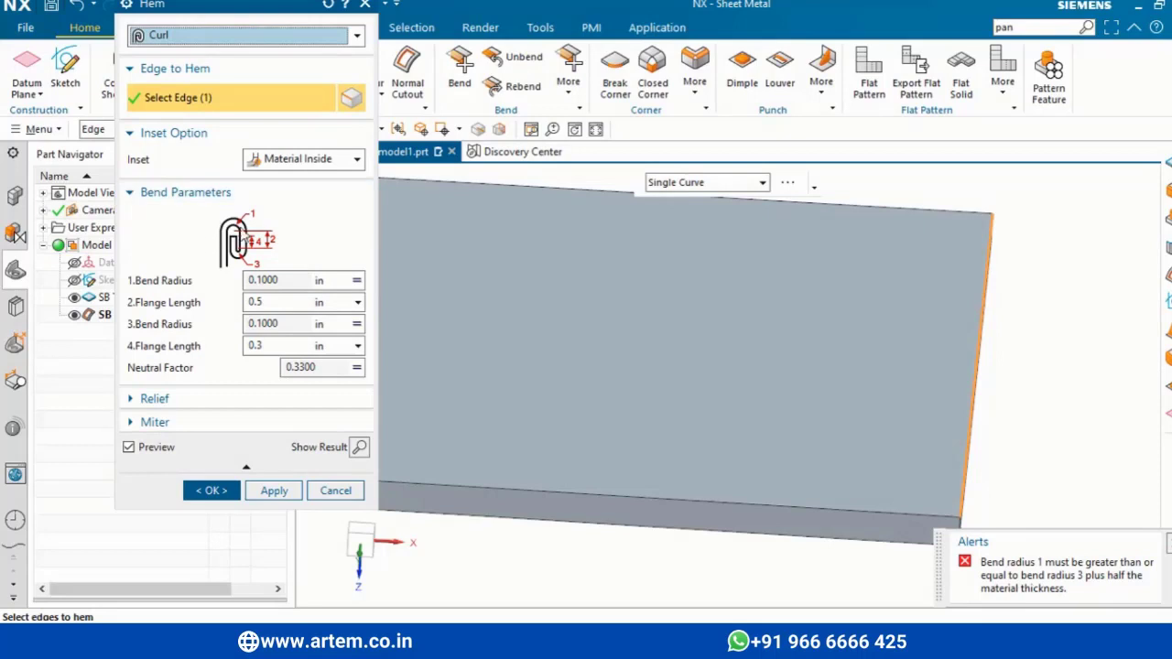
pyautogui.click(272, 280)
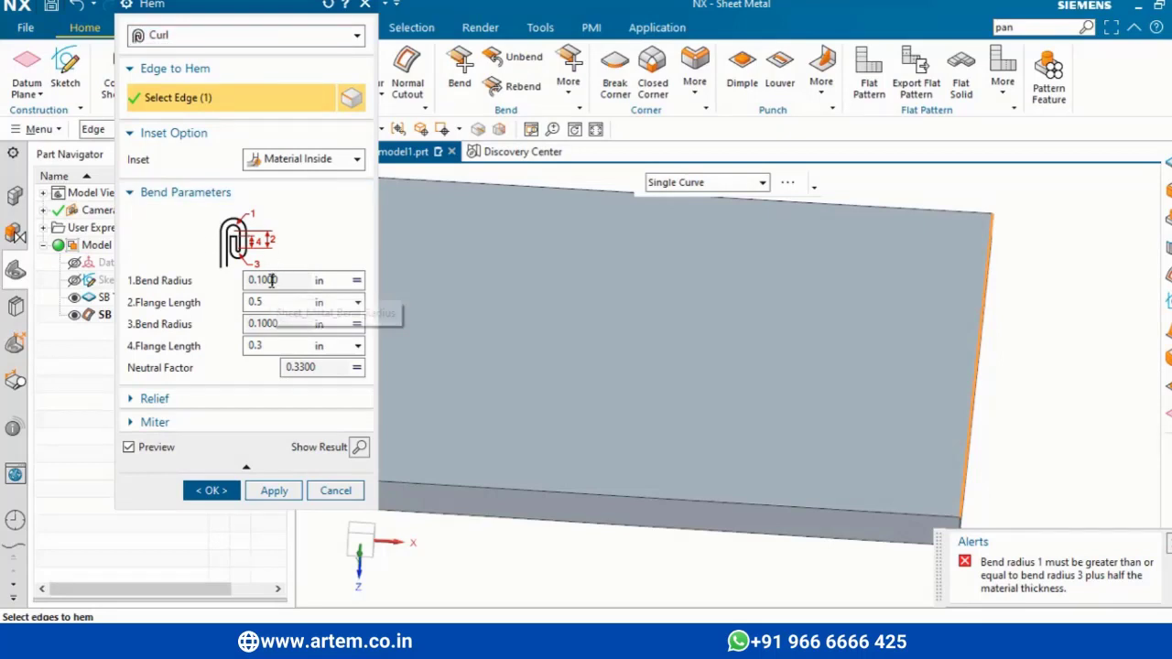
pyautogui.click(362, 279)
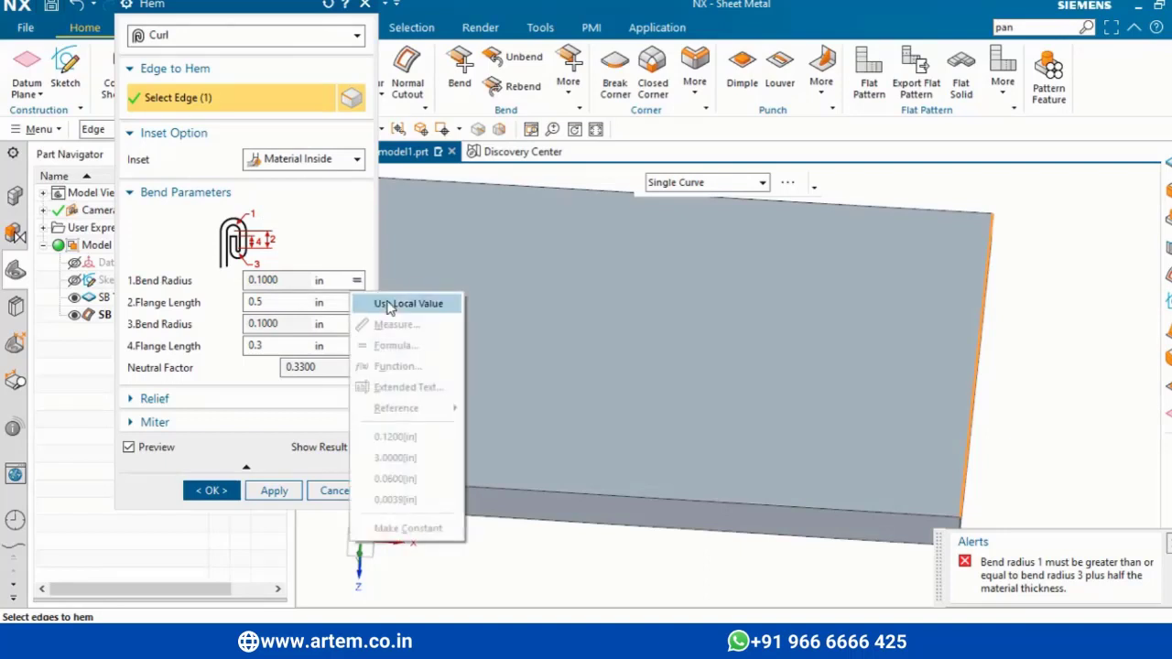
pyautogui.click(389, 306)
# Step: Try first bend radius values of 0.4 and 0.3 in, settling on 0.2 in
pyautogui.doubleClick(263, 280)
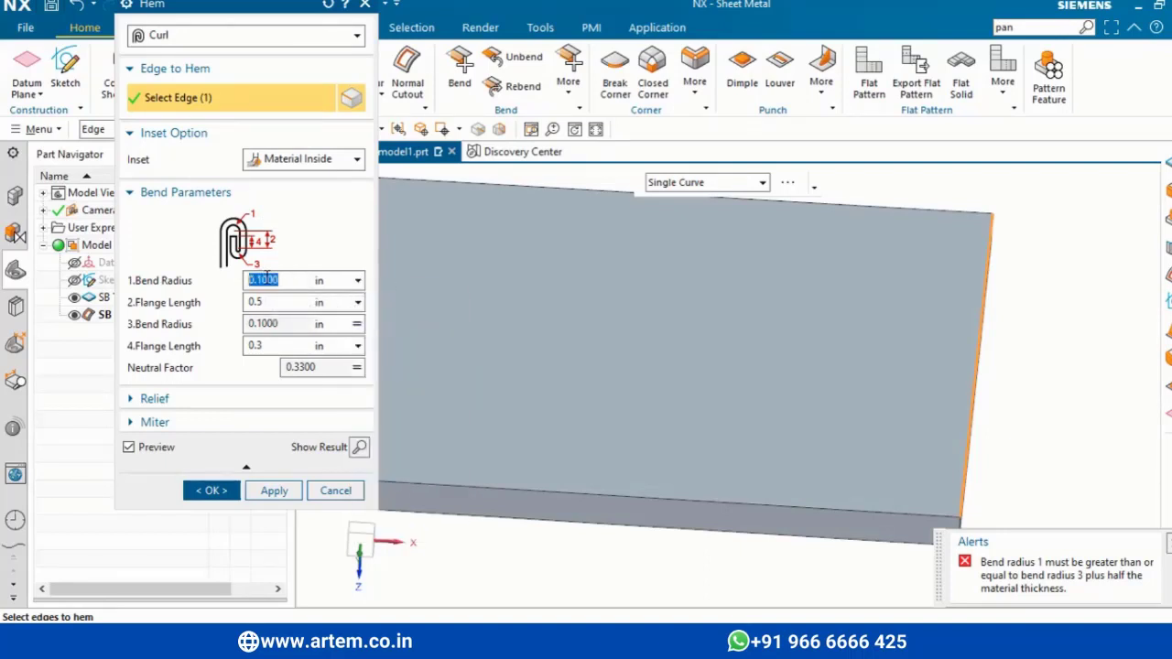
pyautogui.write('0.2')
pyautogui.press('Return')
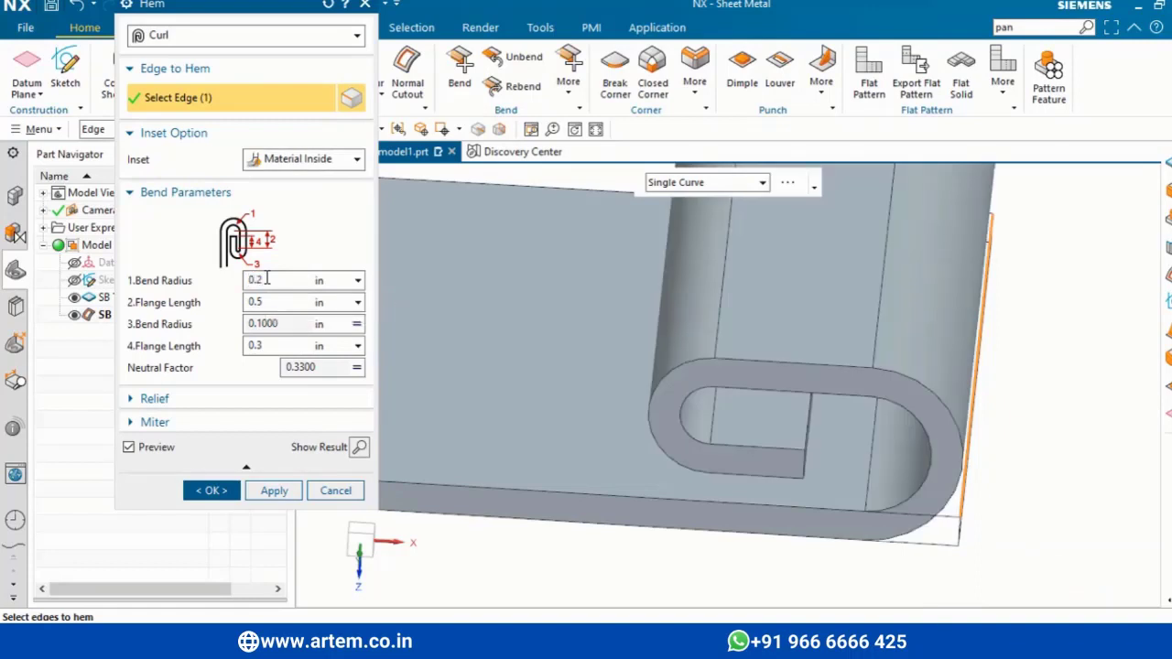
pyautogui.write('0.3')
pyautogui.press('Return')
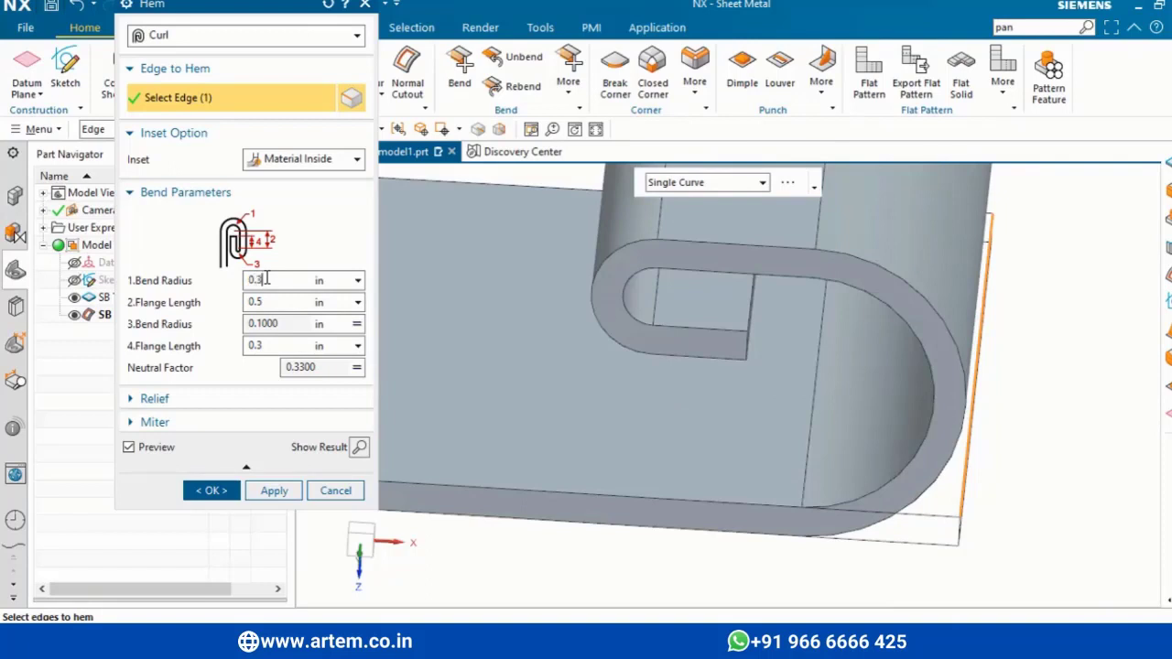
pyautogui.write('0.2')
pyautogui.press('Return')
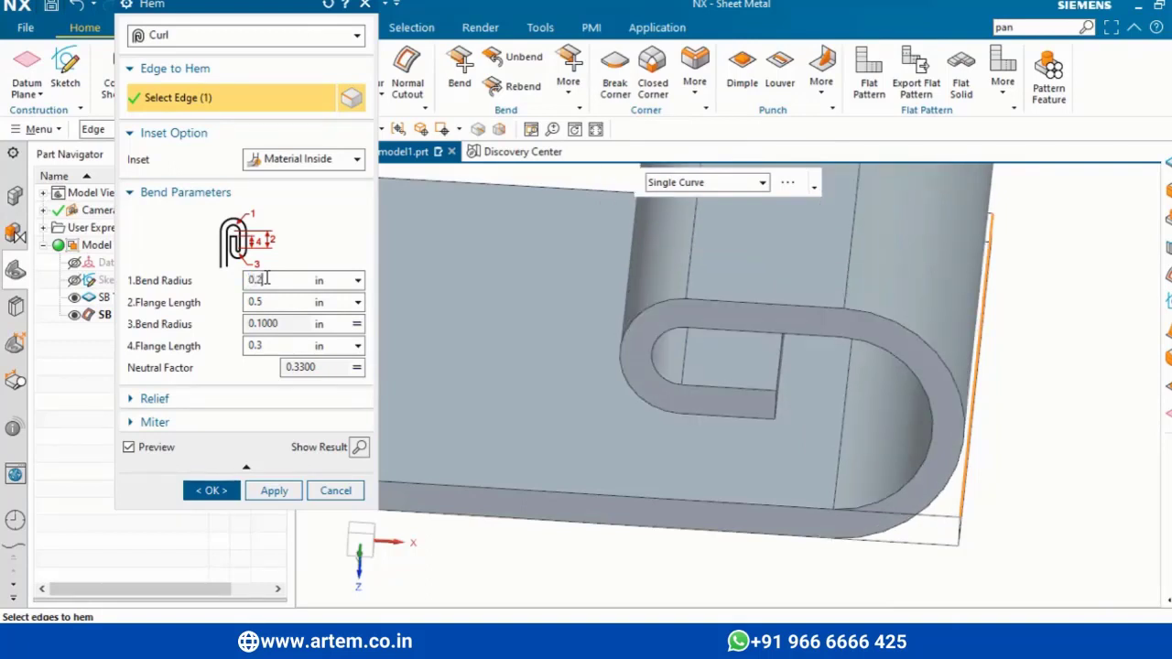
pyautogui.press('Return')
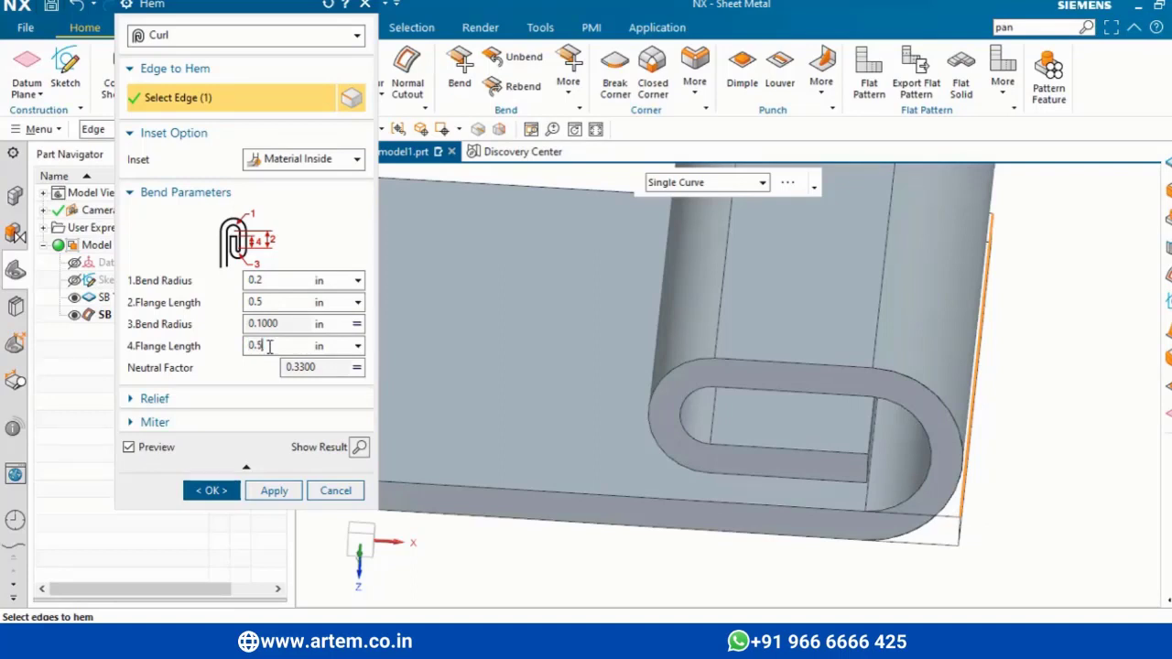
# Step: Try a 0.7 in fourth flange length, which fails, and settle on 0.5 in
pyautogui.write('7')
pyautogui.press('Return')
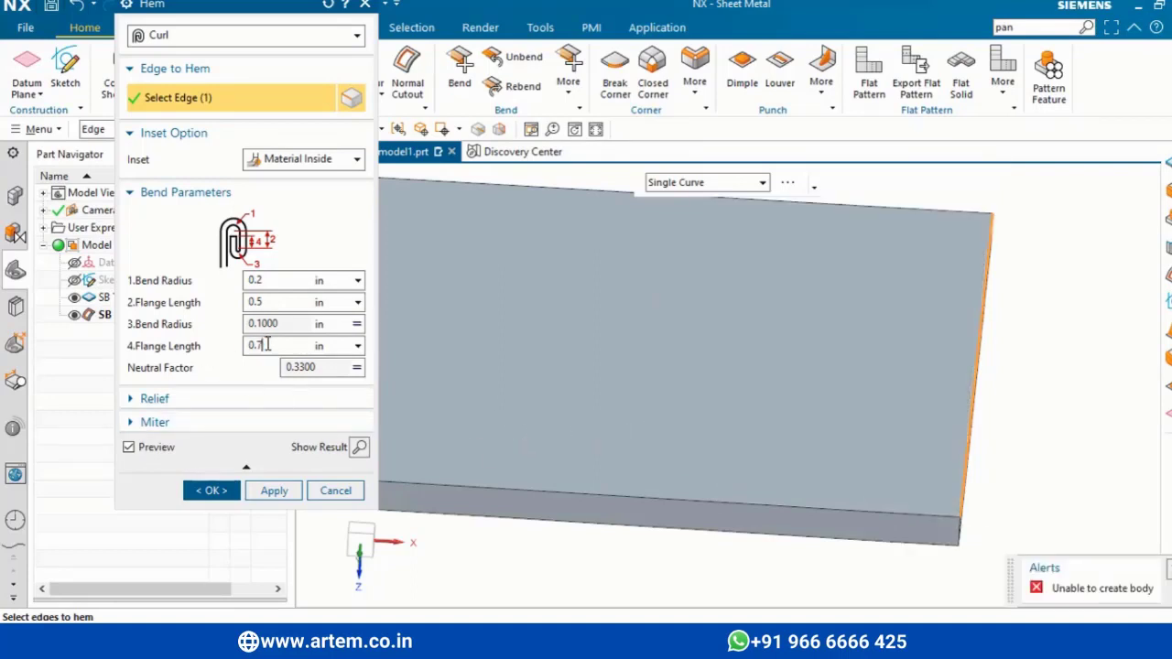
pyautogui.press('Return')
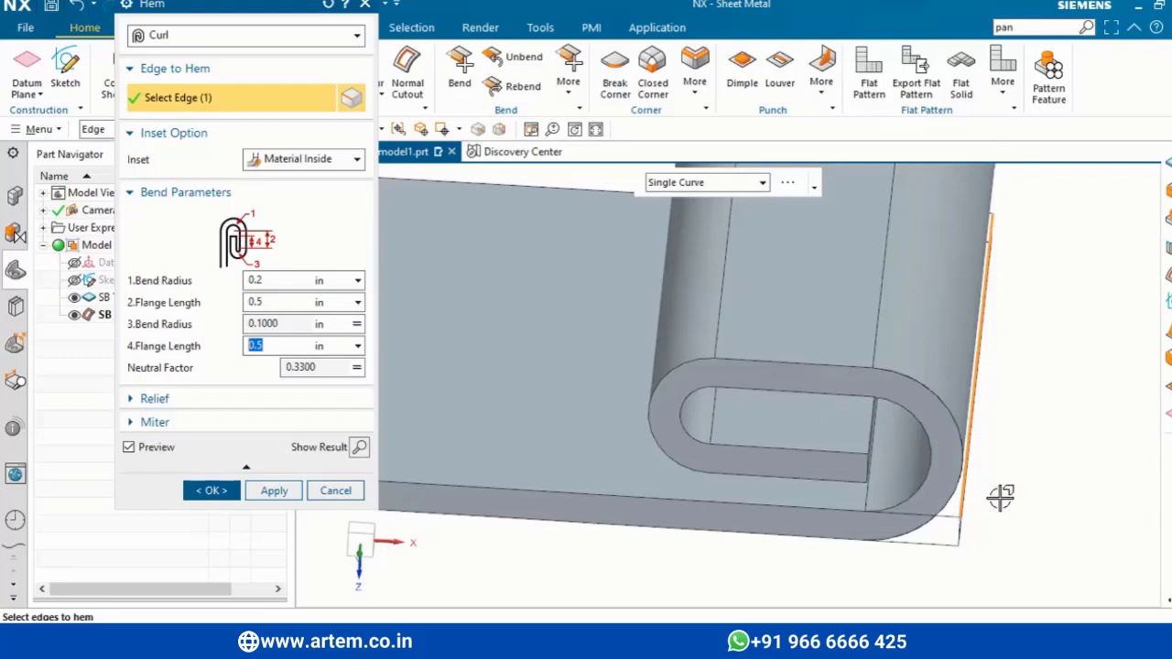
# Step: Switch to an Open Loop hem and step the sweep angle through 90°, 120° to 150°
pyautogui.click(167, 40)
pyautogui.click(160, 122)
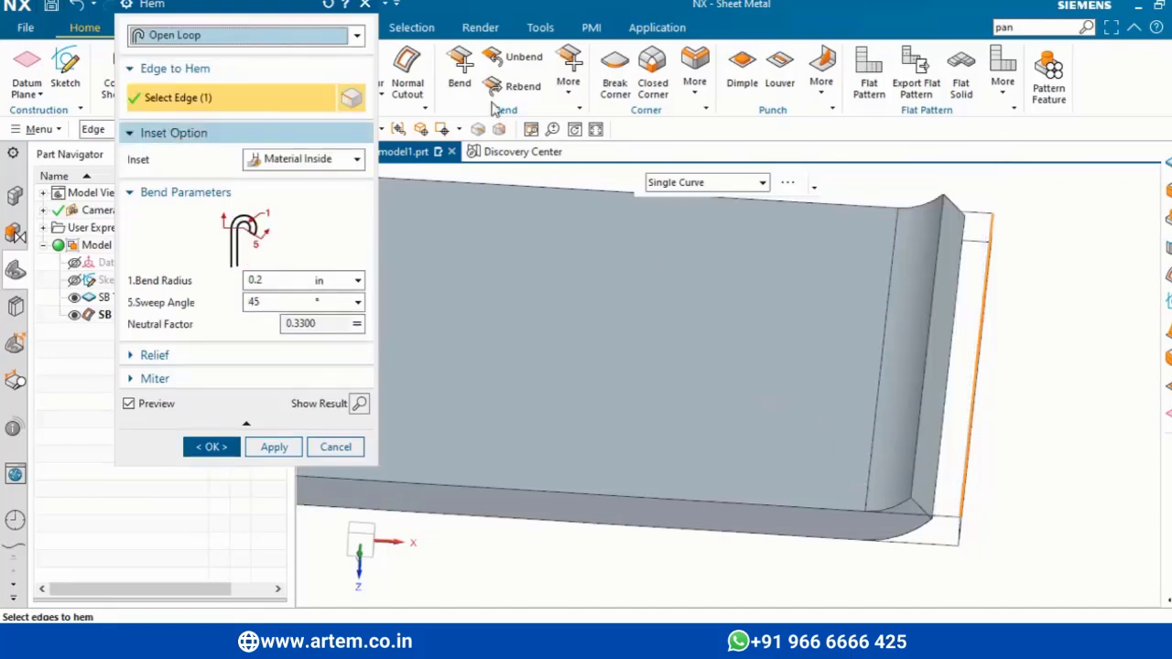
pyautogui.click(291, 301)
pyautogui.write('90')
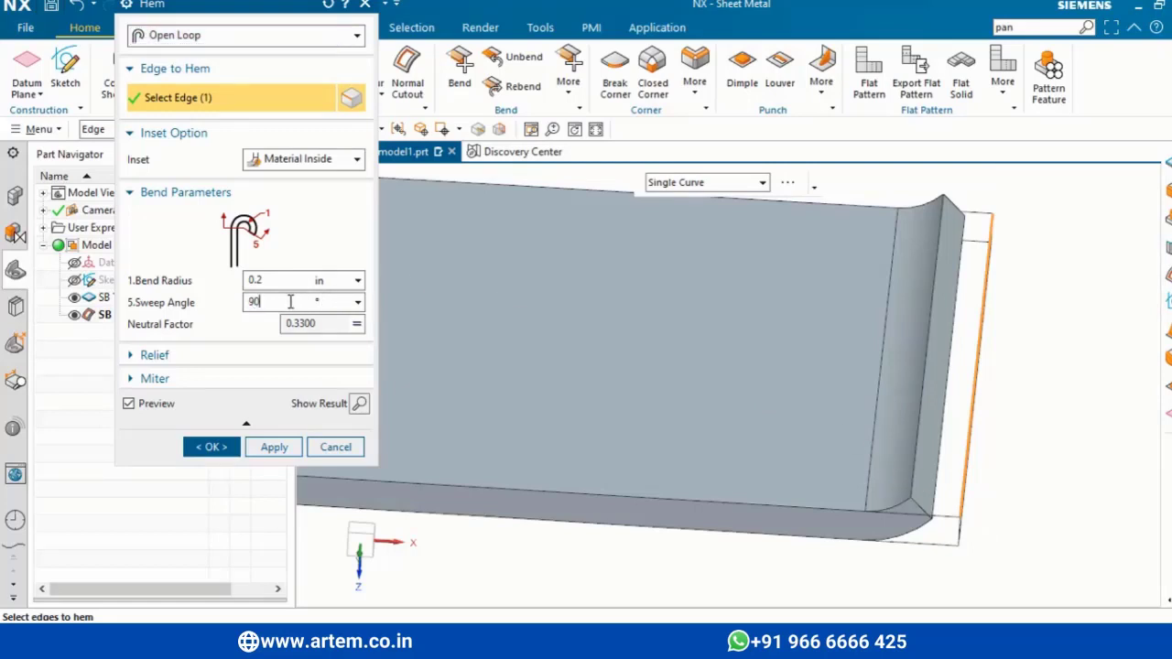
pyautogui.press('Return')
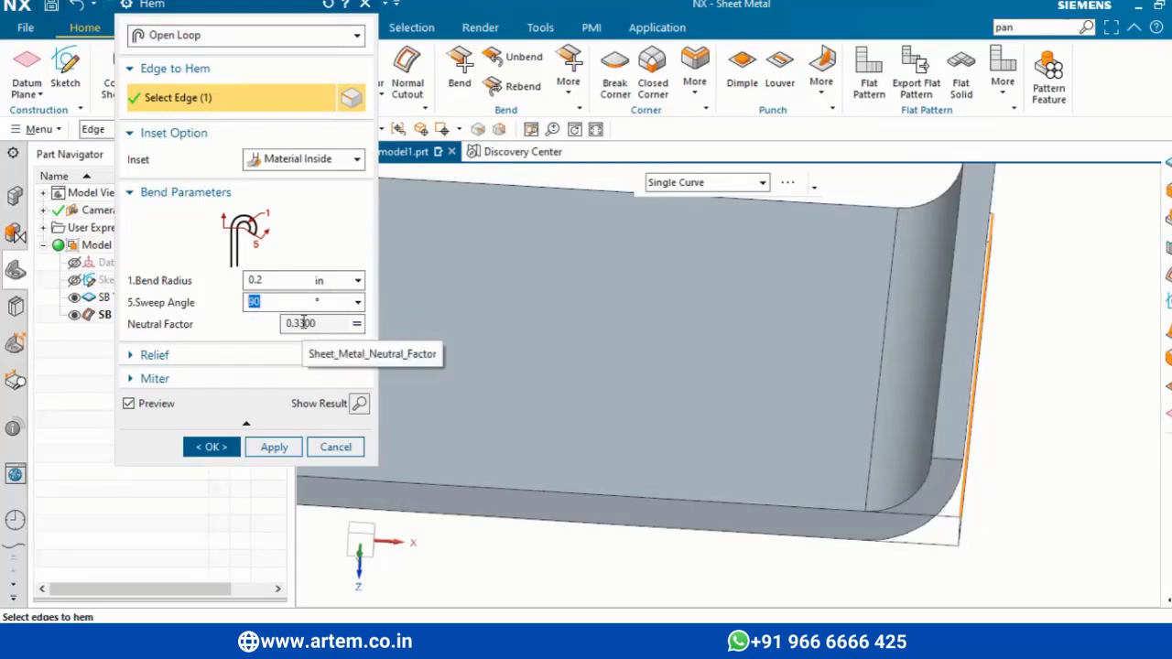
pyautogui.write('120')
pyautogui.click(279, 280)
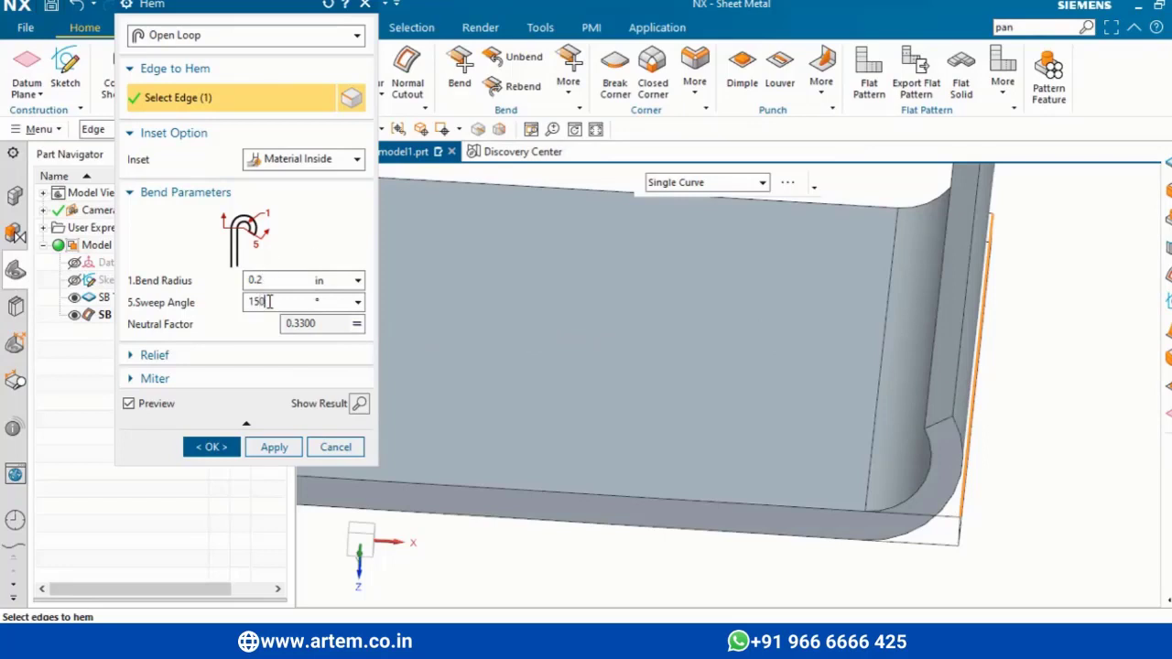
pyautogui.press('Return')
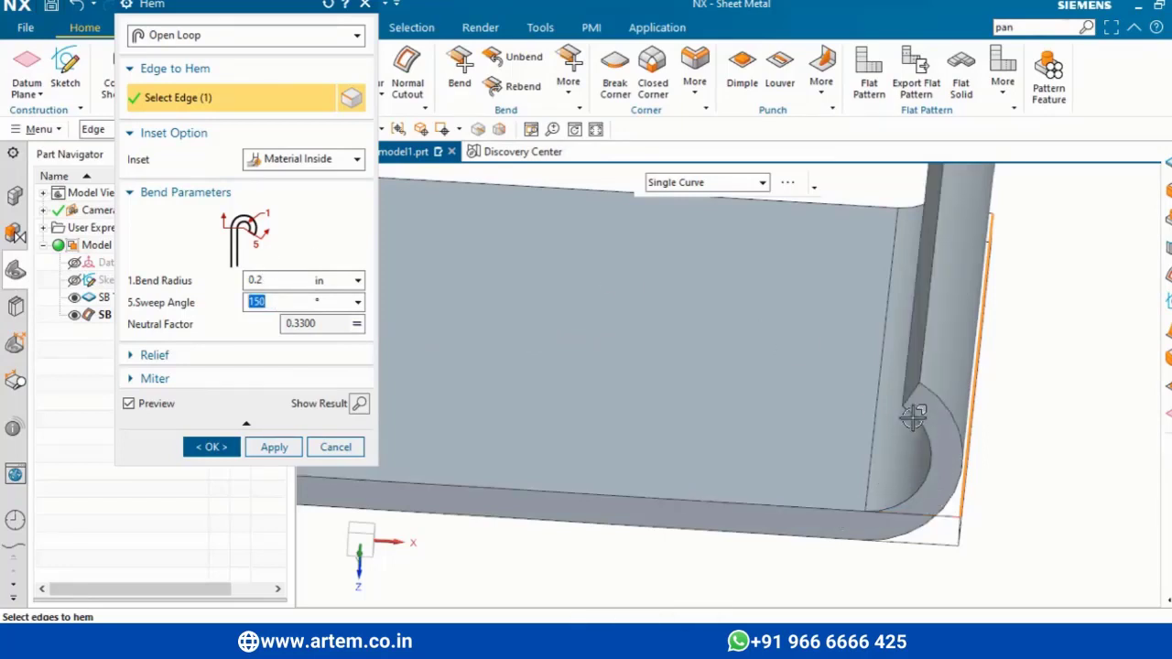
# Step: Switch to a Closed Loop hem with a 0.1 in bend radius
pyautogui.click(229, 35)
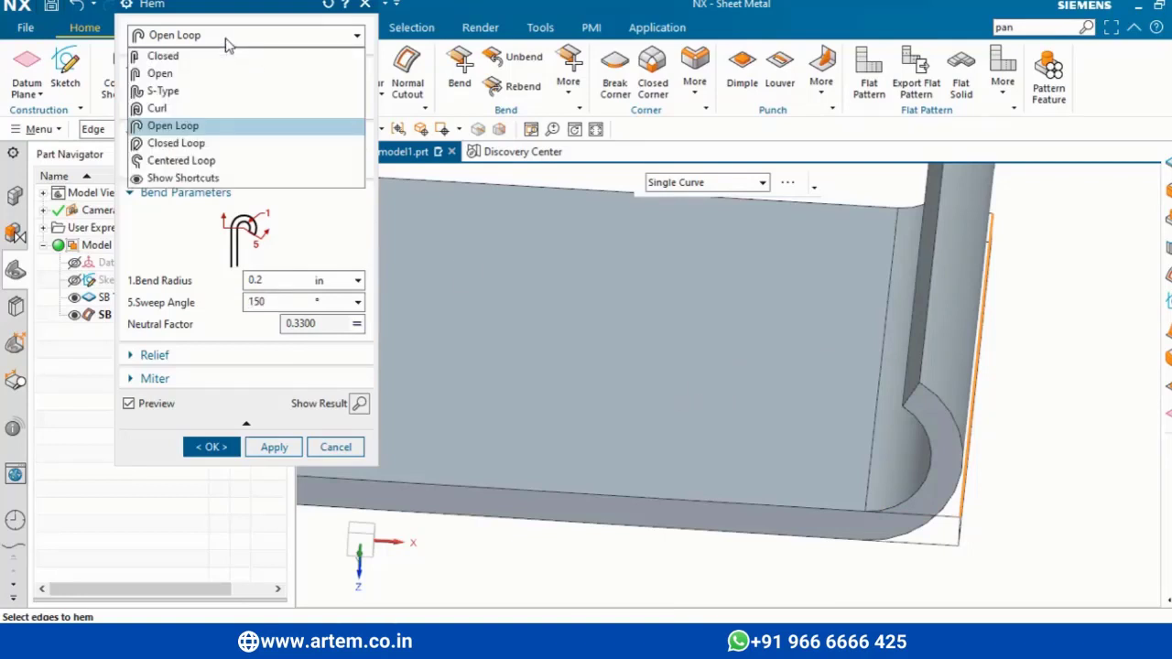
pyautogui.click(198, 145)
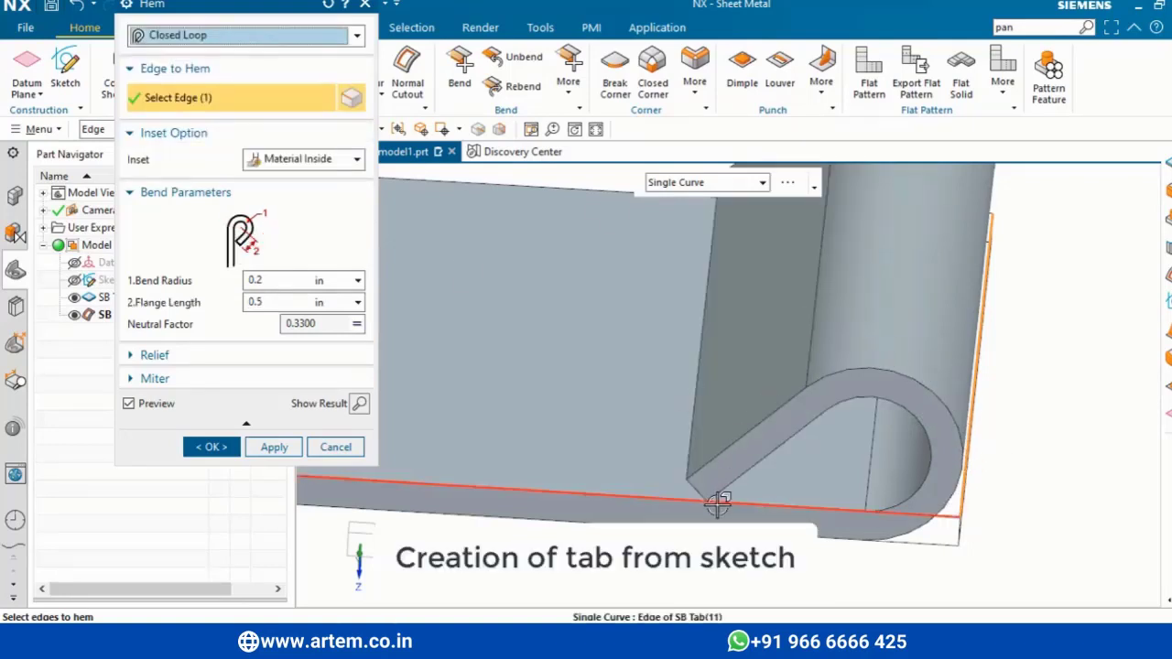
pyautogui.click(282, 285)
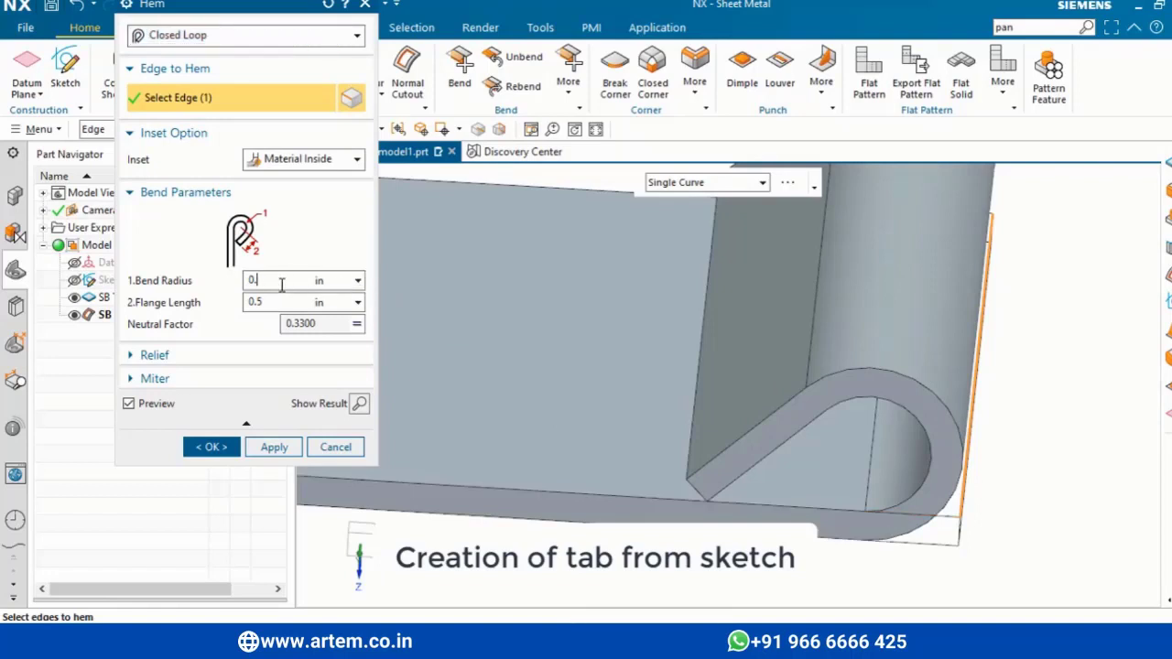
pyautogui.write('1')
pyautogui.press('Return')
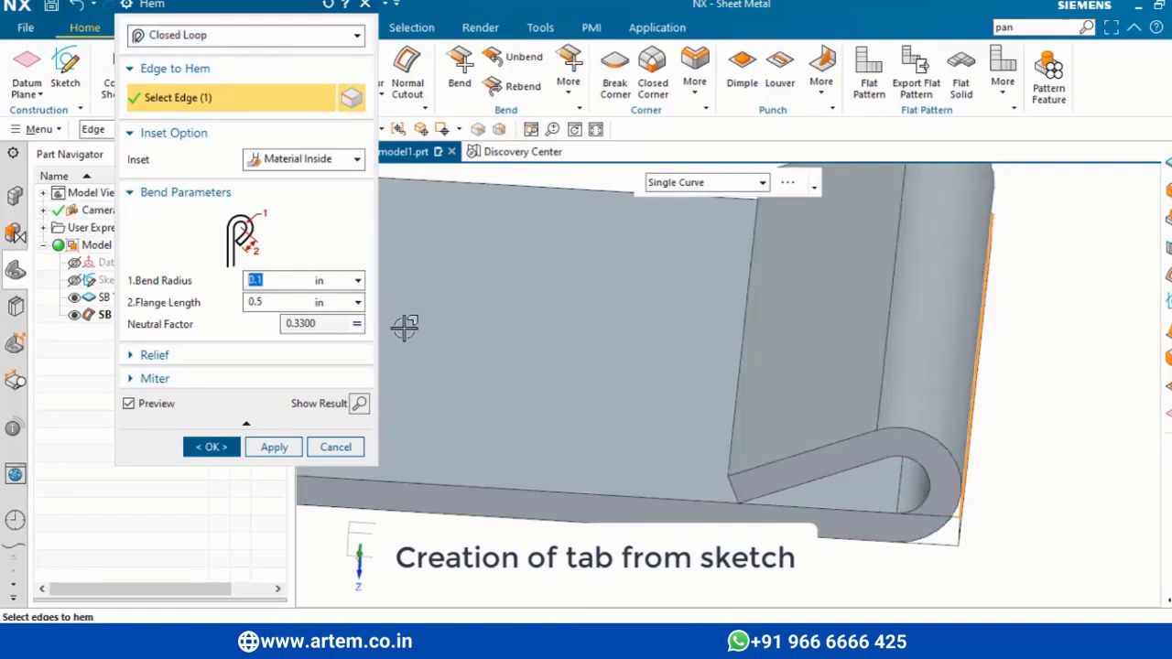
pyautogui.click(249, 42)
# Step: Change to a Centered Loop hem with a 180° sweep angle
pyautogui.click(181, 160)
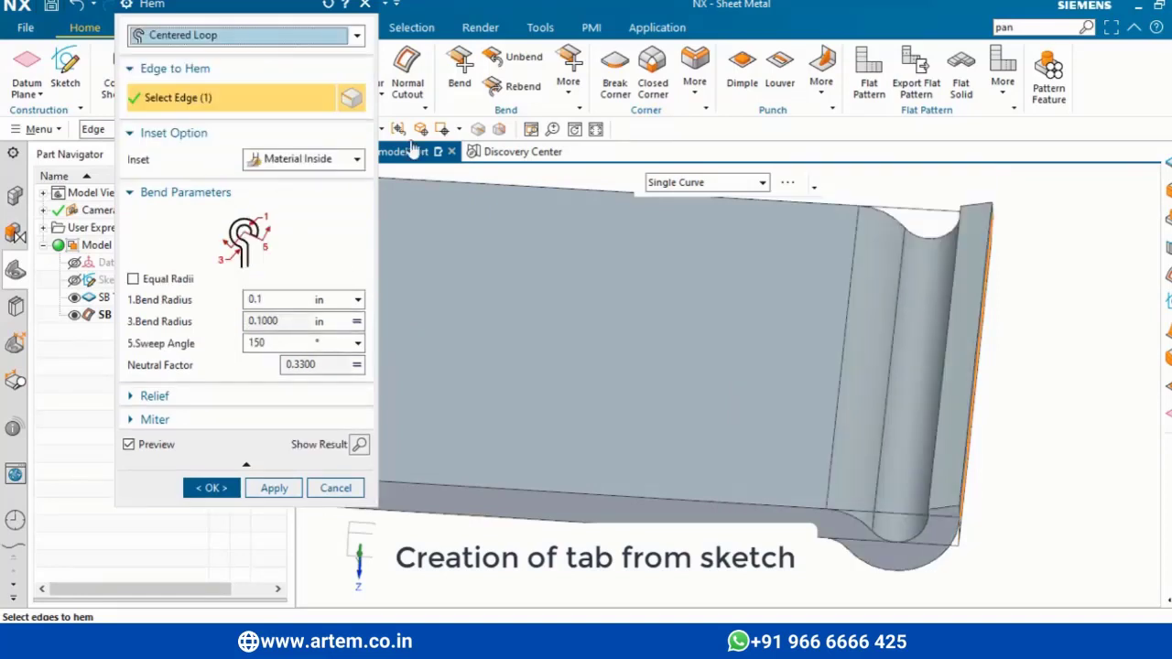
pyautogui.doubleClick(272, 344)
pyautogui.write('180')
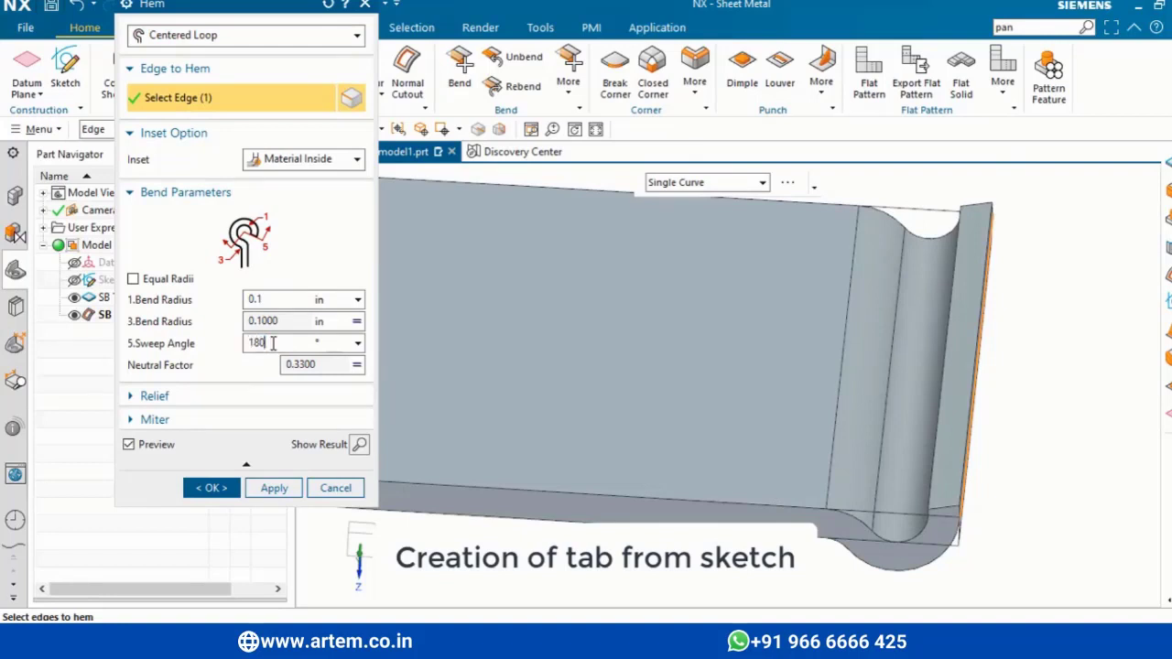
pyautogui.press('Return')
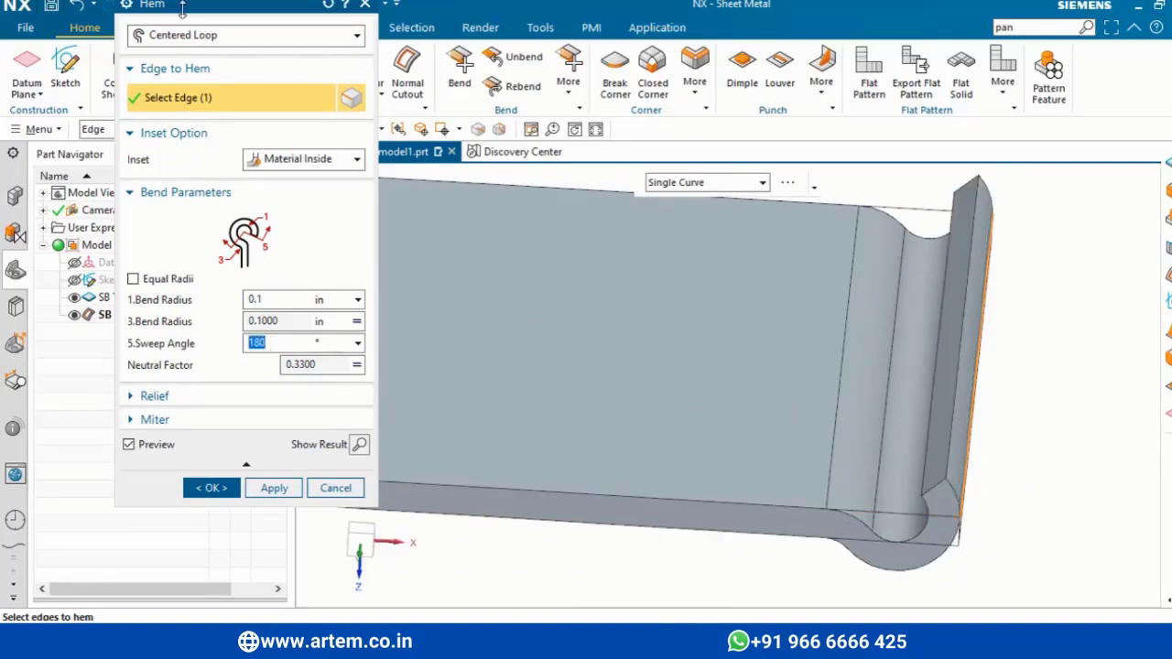
pyautogui.click(211, 36)
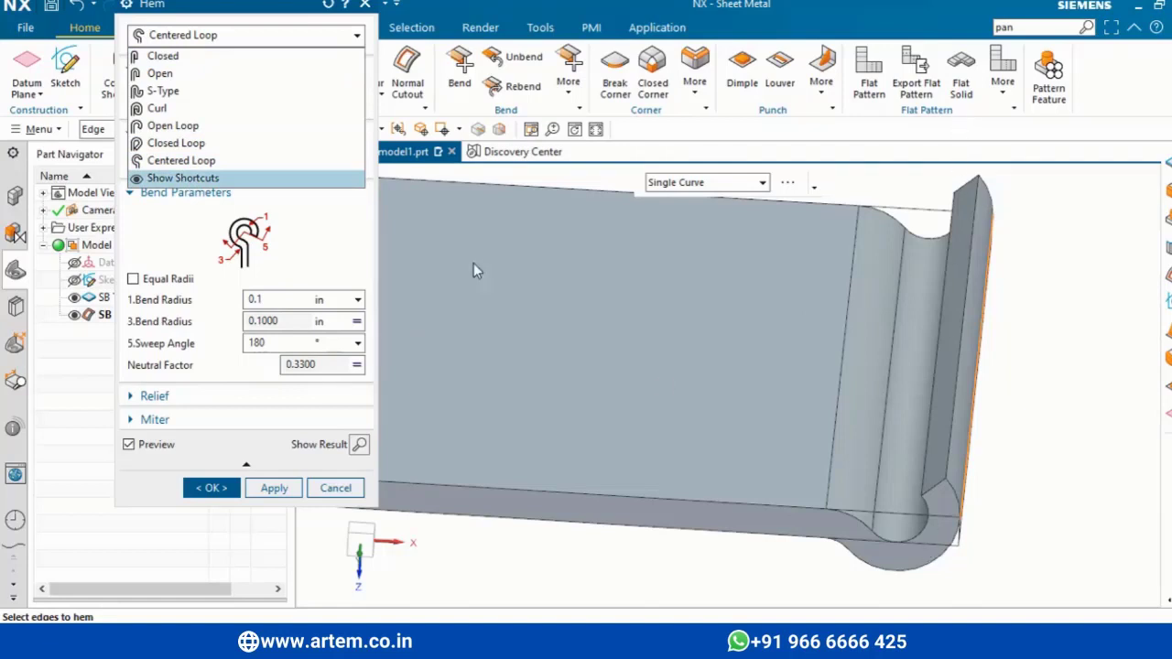
# Step: Toggle the hem Type list between shortcut icons and compact list, keeping Centered Loop at 180° sweep
pyautogui.click(142, 180)
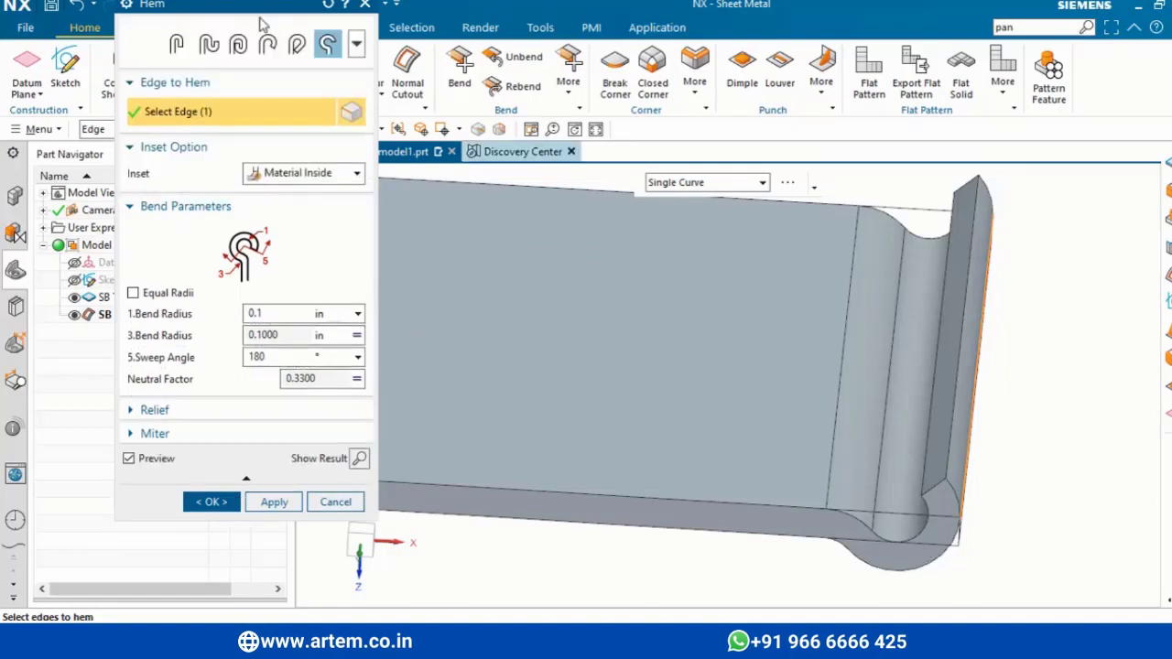
pyautogui.click(357, 47)
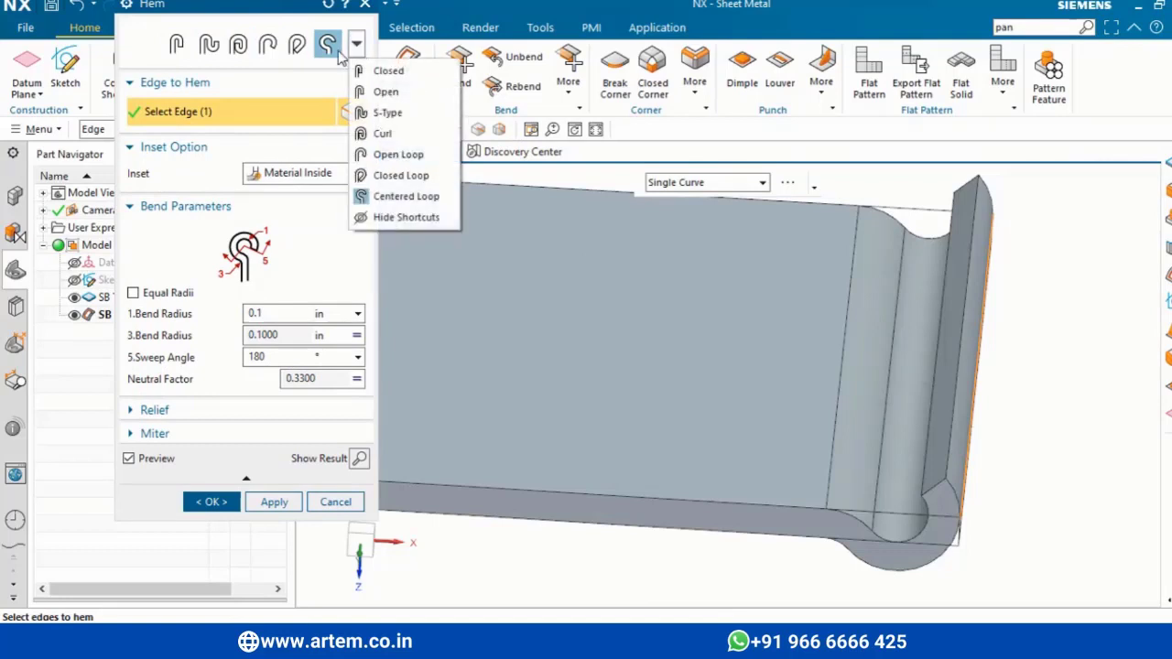
pyautogui.click(403, 217)
pyautogui.click(213, 37)
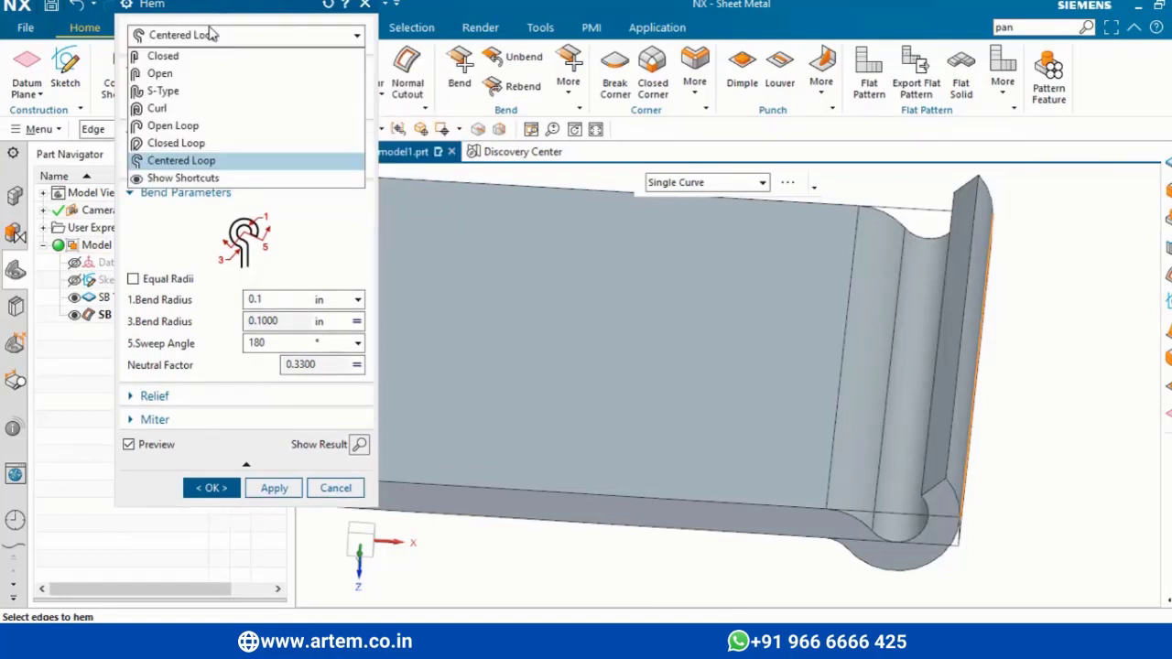
pyautogui.click(218, 487)
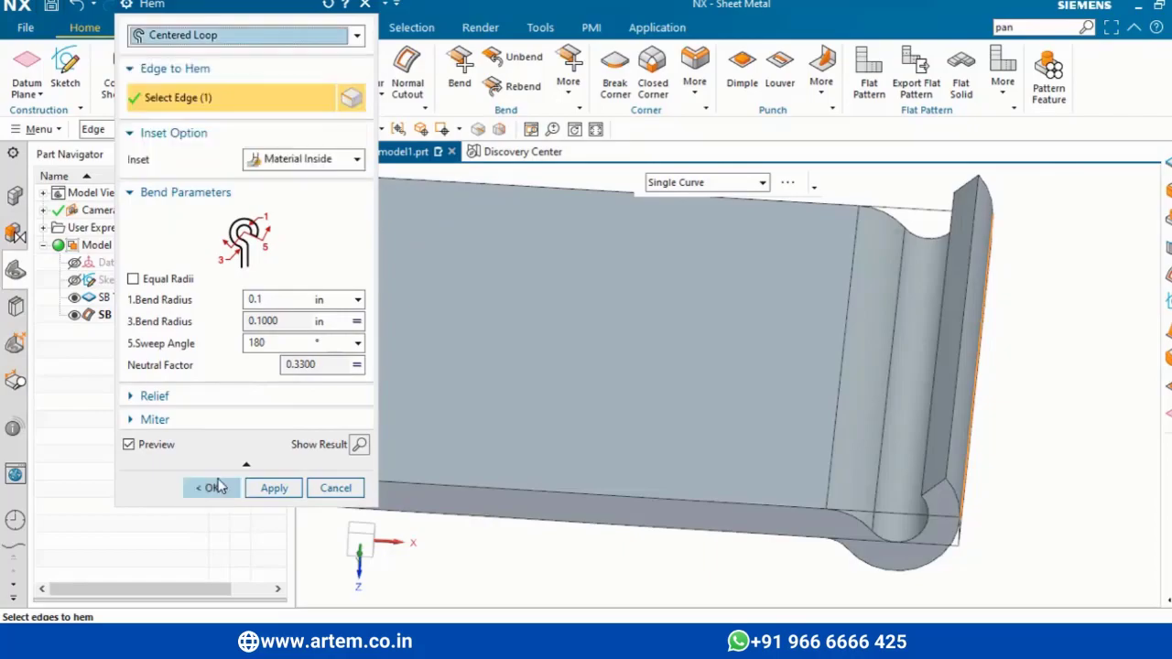